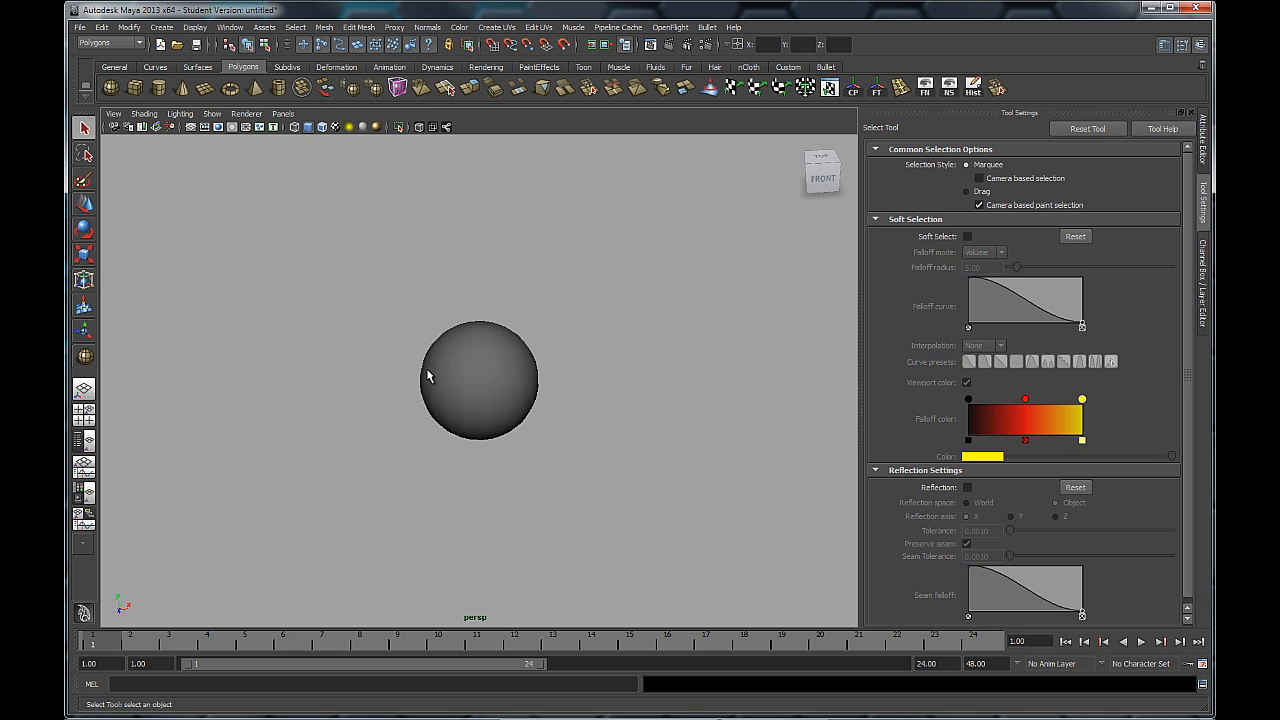
Step: Select pSphere1 in the perspective viewport
{"action": "left_click", "coordinate": [434, 397]}
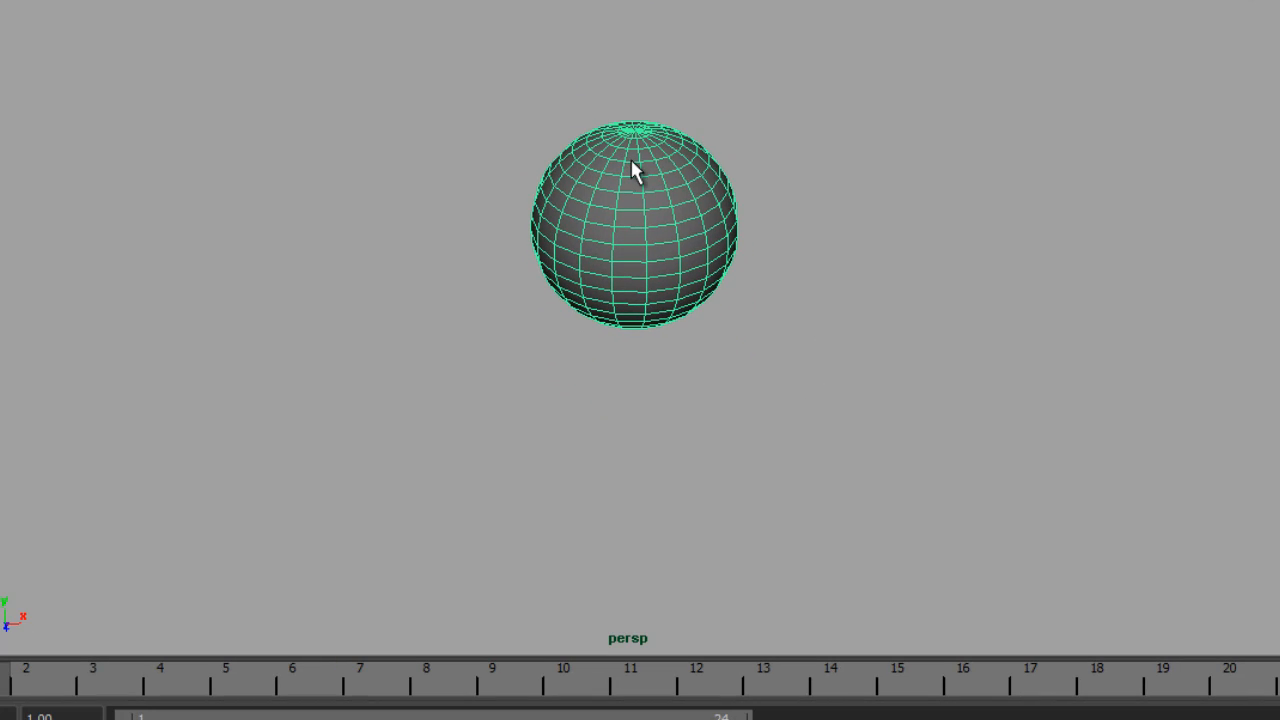
Step: Show the sphere's Assign Favorite Material list with Blinn, Lambert and Phong
{"action": "right_click", "coordinate": [631, 160]}
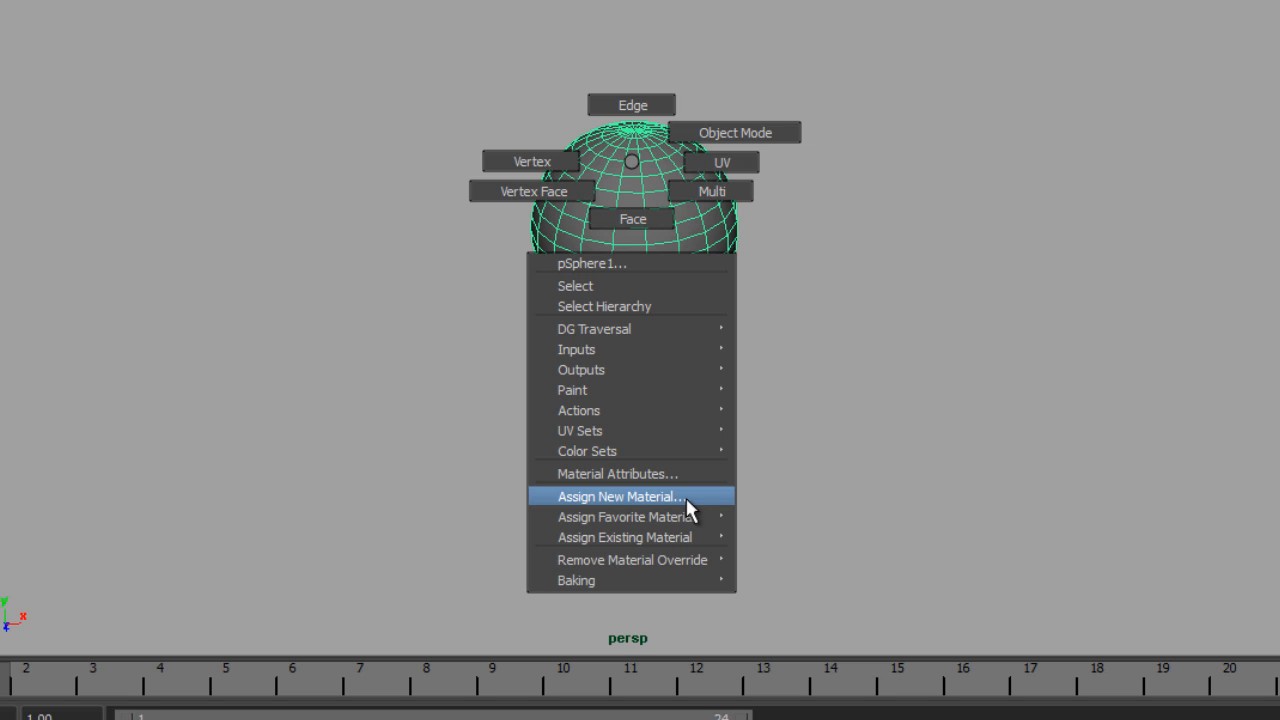
{"action": "mouse_move", "coordinate": [686, 514]}
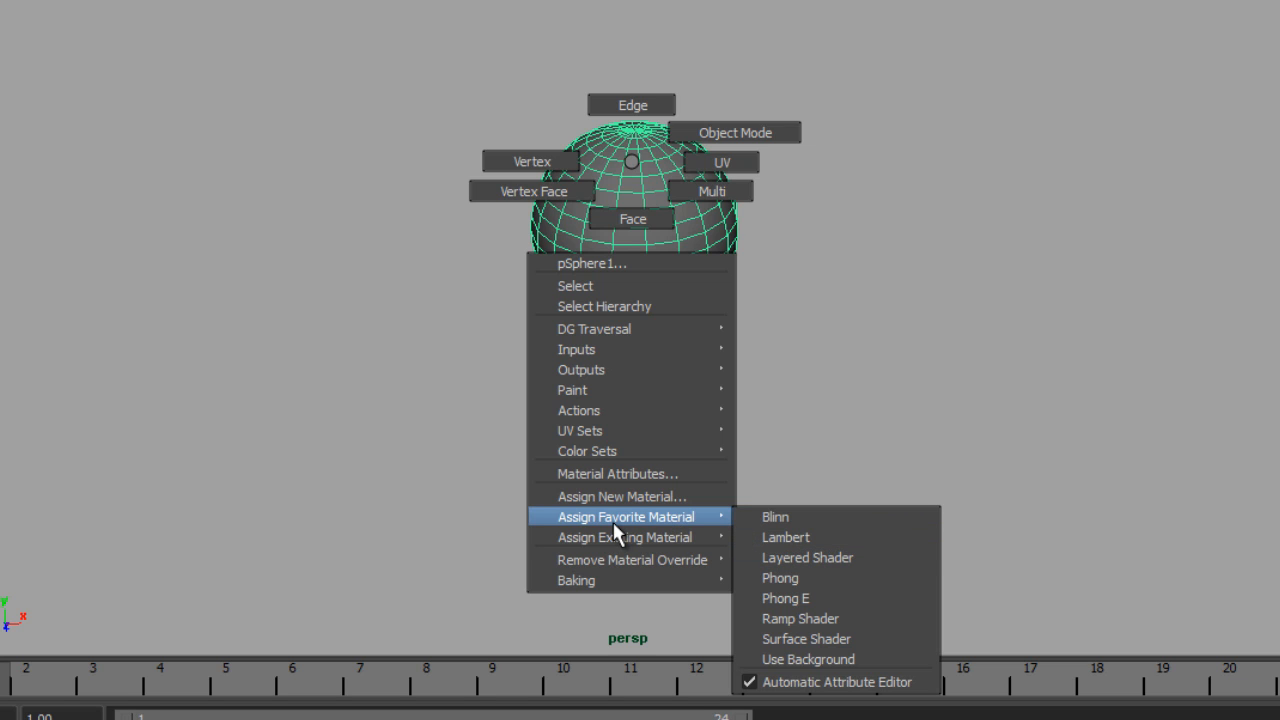
{"action": "mouse_move", "coordinate": [608, 537]}
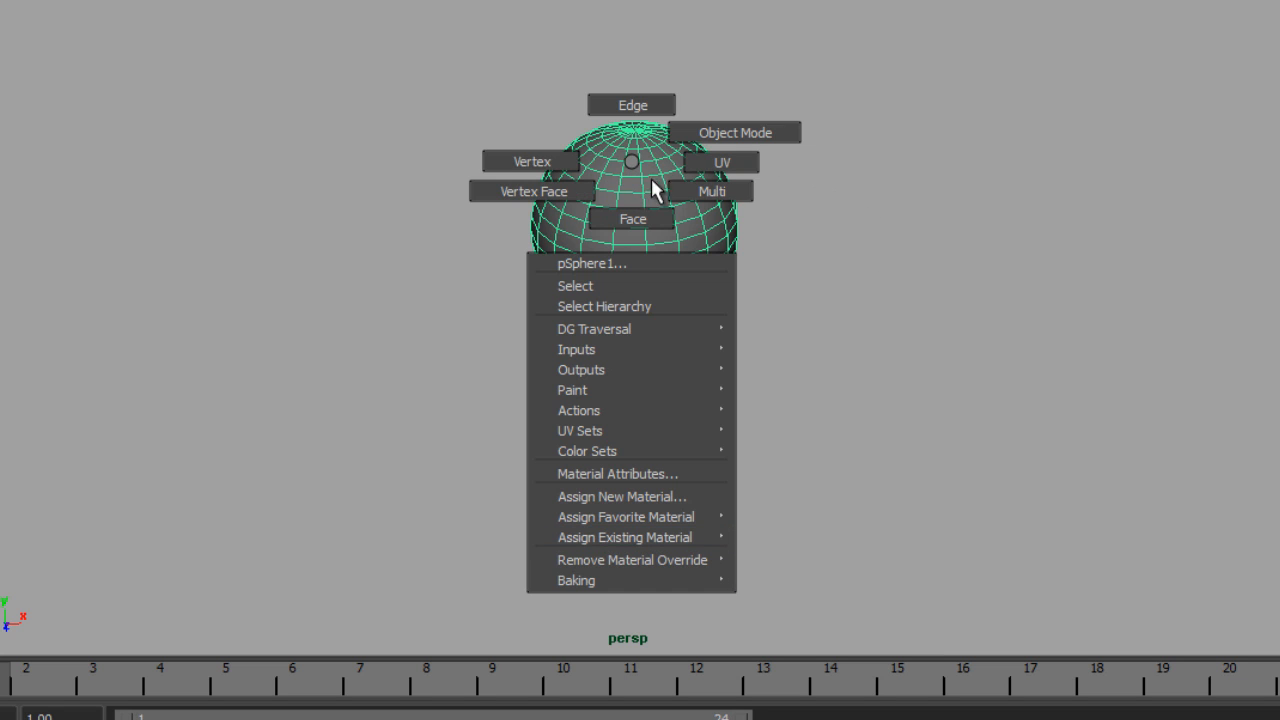
Step: Open Assign New Material for pSphere1, moving it left and widening it to show full shader names
{"action": "mouse_move", "coordinate": [703, 521]}
{"action": "left_click", "coordinate": [628, 494]}
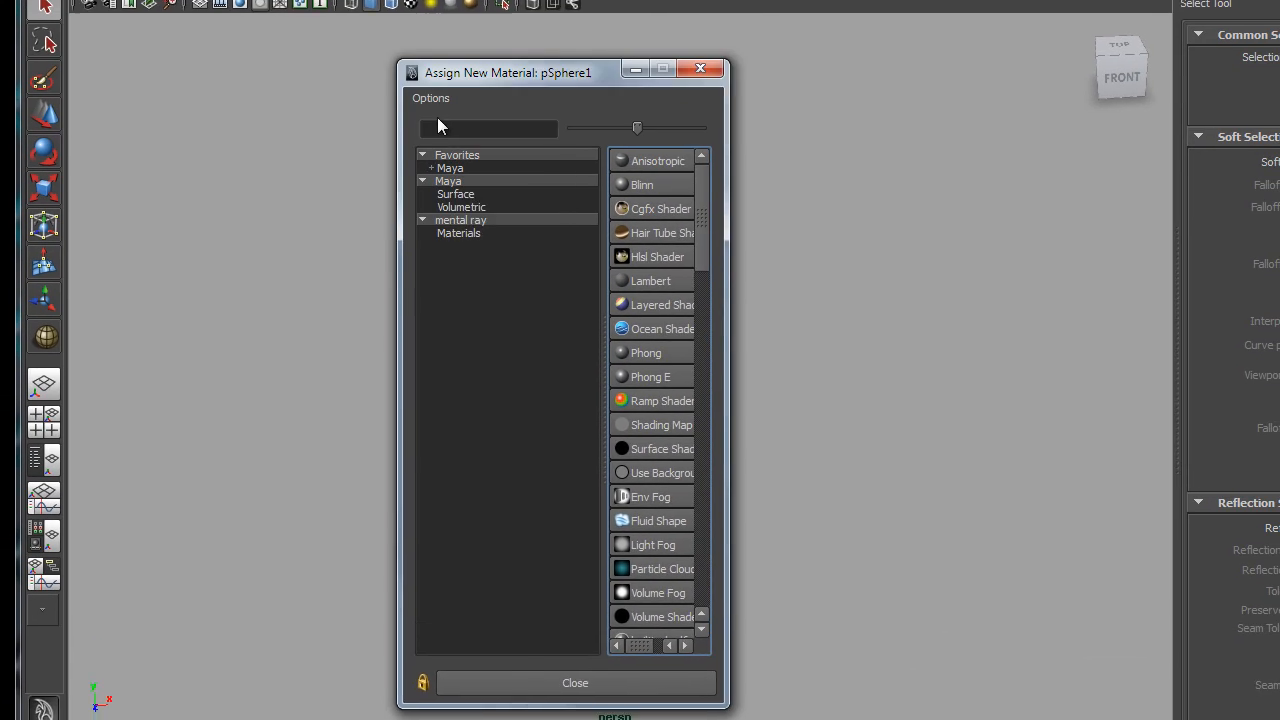
{"action": "left_click_drag", "start_coordinate": [537, 69], "coordinate": [226, 29]}
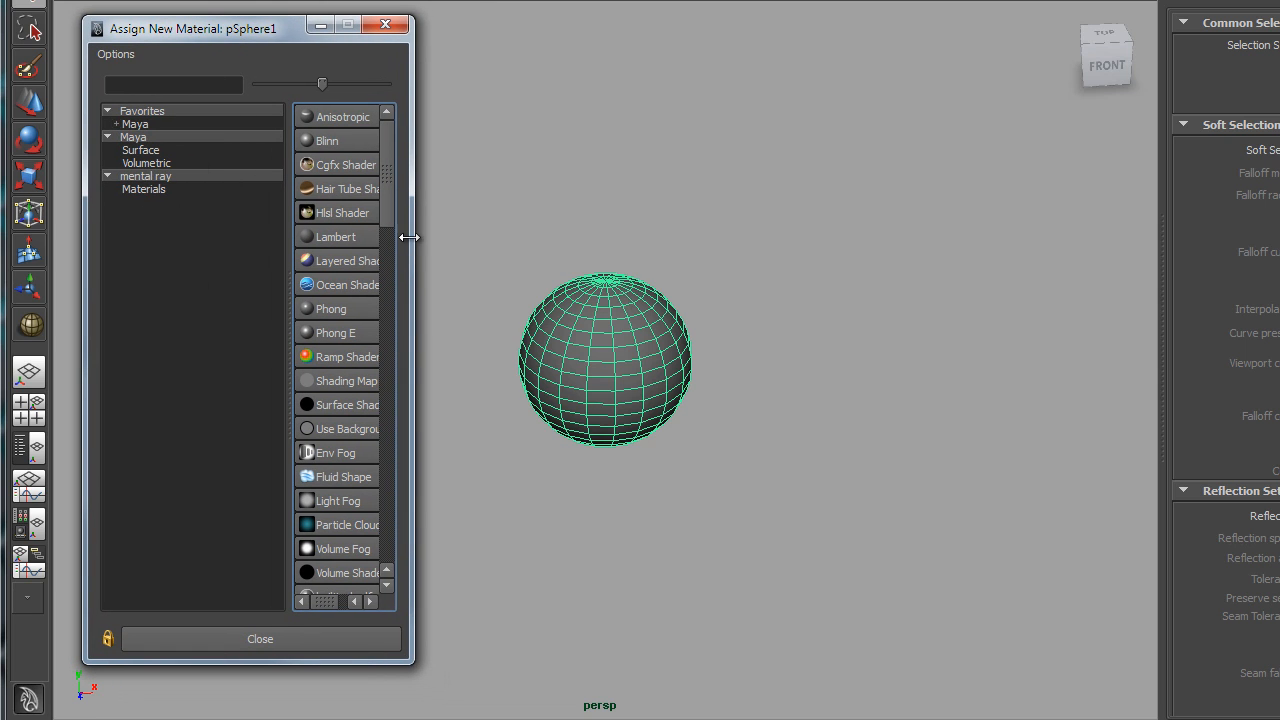
{"action": "left_click_drag", "start_coordinate": [411, 238], "coordinate": [489, 240]}
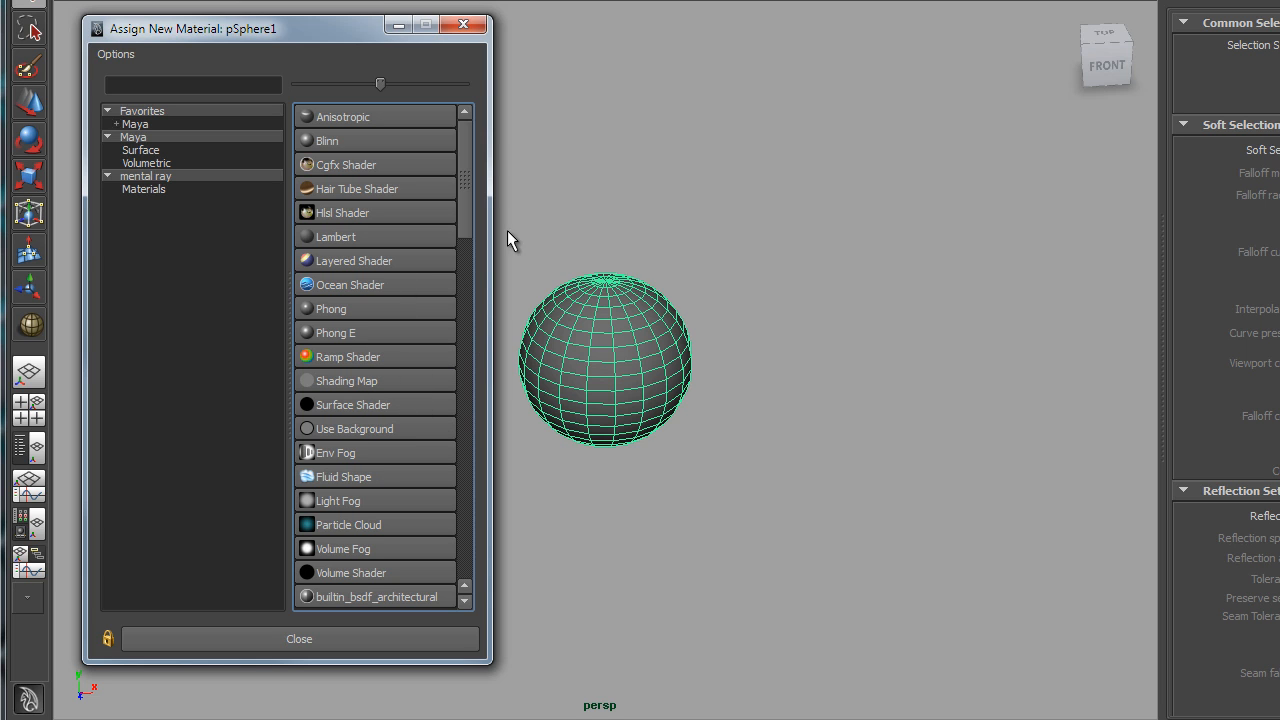
Step: Scroll the Assign New Material list down to the mental ray materials
{"action": "mouse_move", "coordinate": [462, 153]}
{"action": "left_mouse_down"}
{"action": "mouse_move", "coordinate": [459, 377]}
{"action": "mouse_move", "coordinate": [475, 152]}
{"action": "left_mouse_up"}
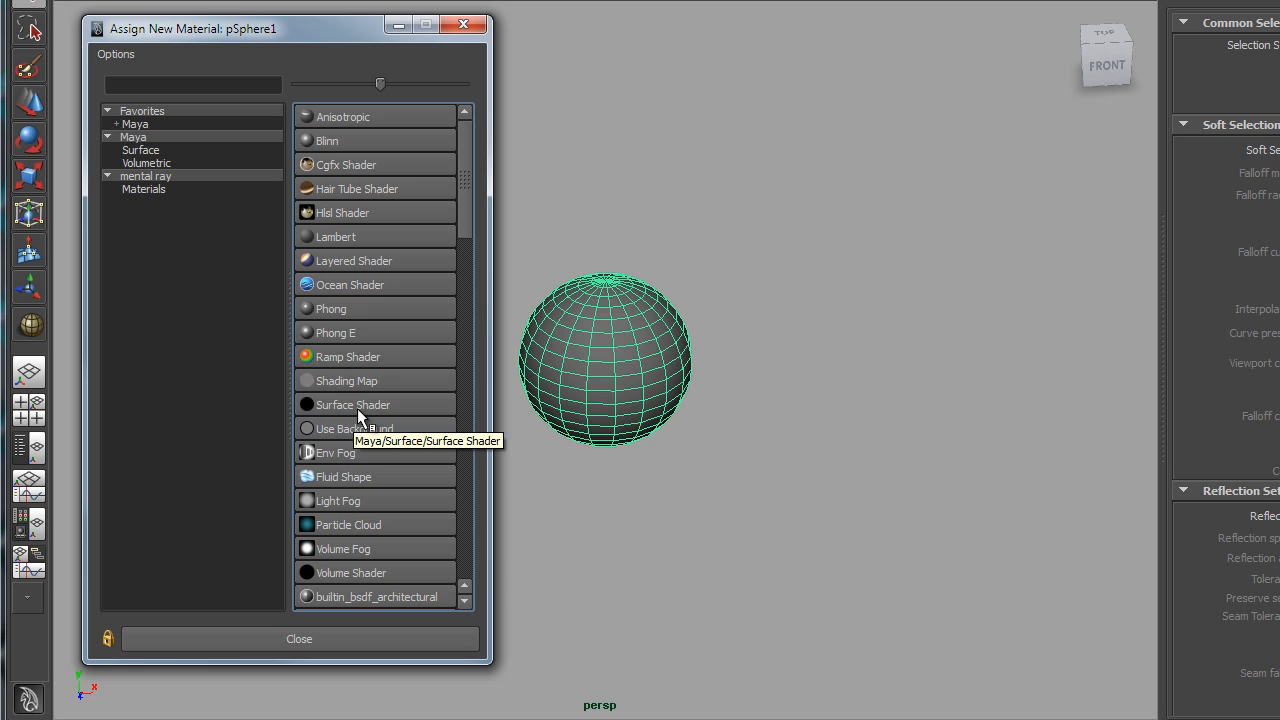
{"action": "left_click_drag", "start_coordinate": [462, 240], "coordinate": [463, 335]}
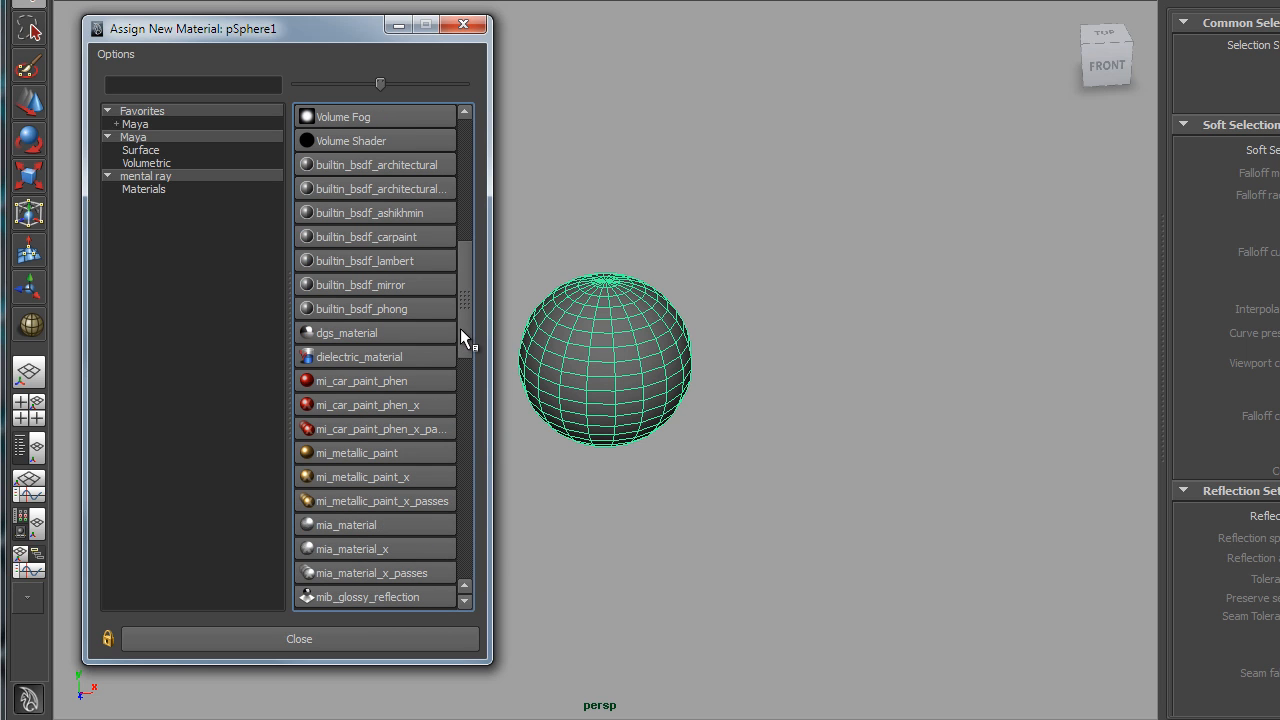
{"action": "left_click_drag", "start_coordinate": [465, 281], "coordinate": [470, 131]}
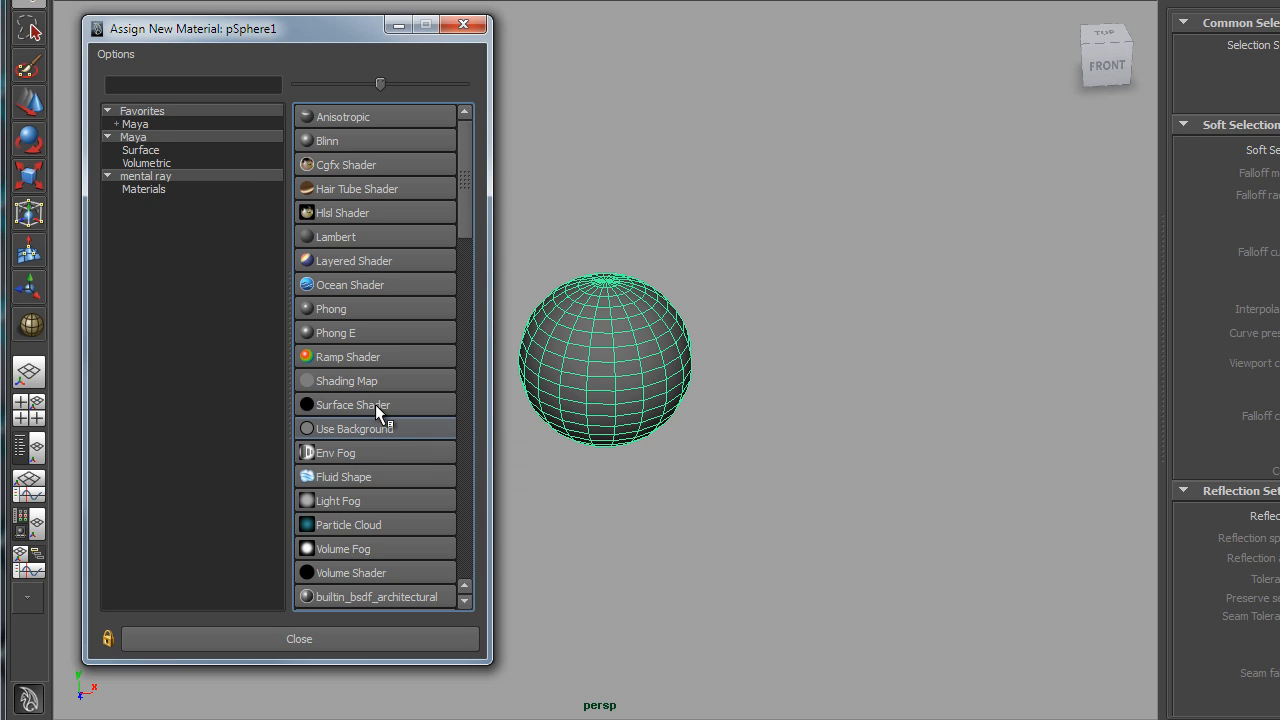
{"action": "scroll", "coordinate": [465, 194], "scroll_direction": "down", "scroll_amount": 2}
{"action": "scroll", "coordinate": [468, 187], "scroll_direction": "up", "scroll_amount": 2}
{"action": "left_click_drag", "start_coordinate": [464, 159], "coordinate": [469, 308]}
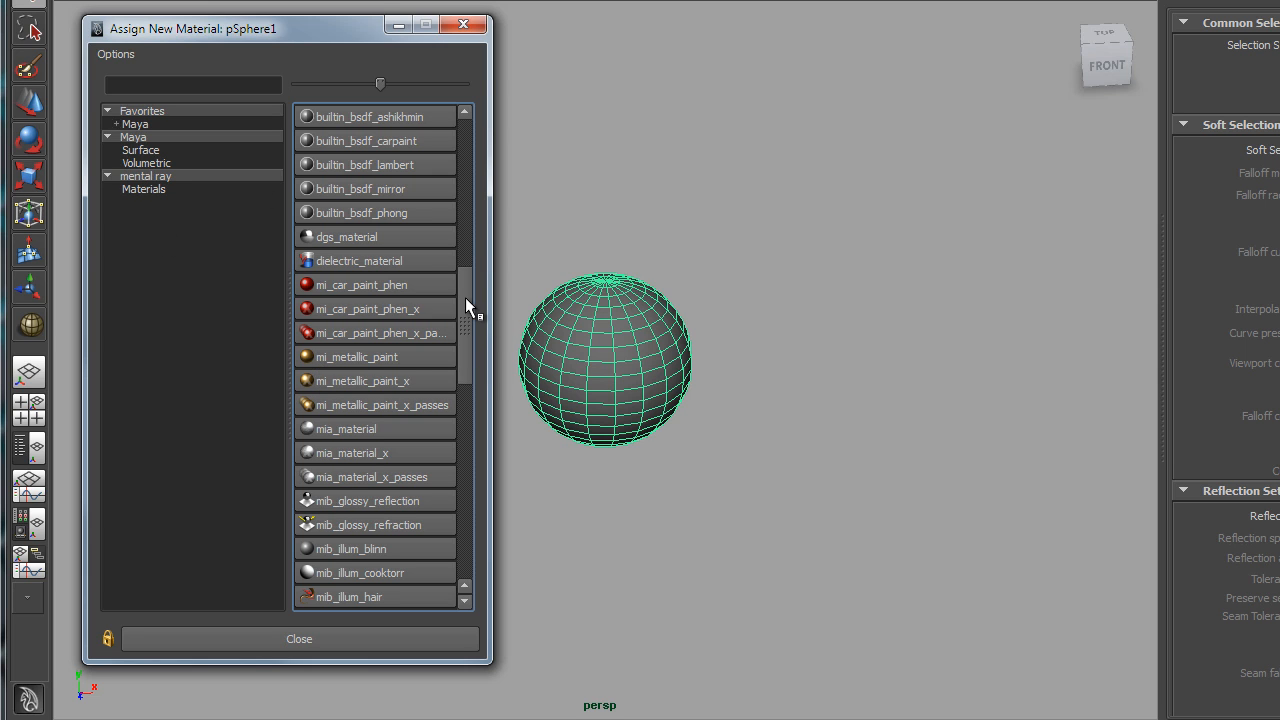
{"action": "left_click_drag", "start_coordinate": [465, 297], "coordinate": [473, 104]}
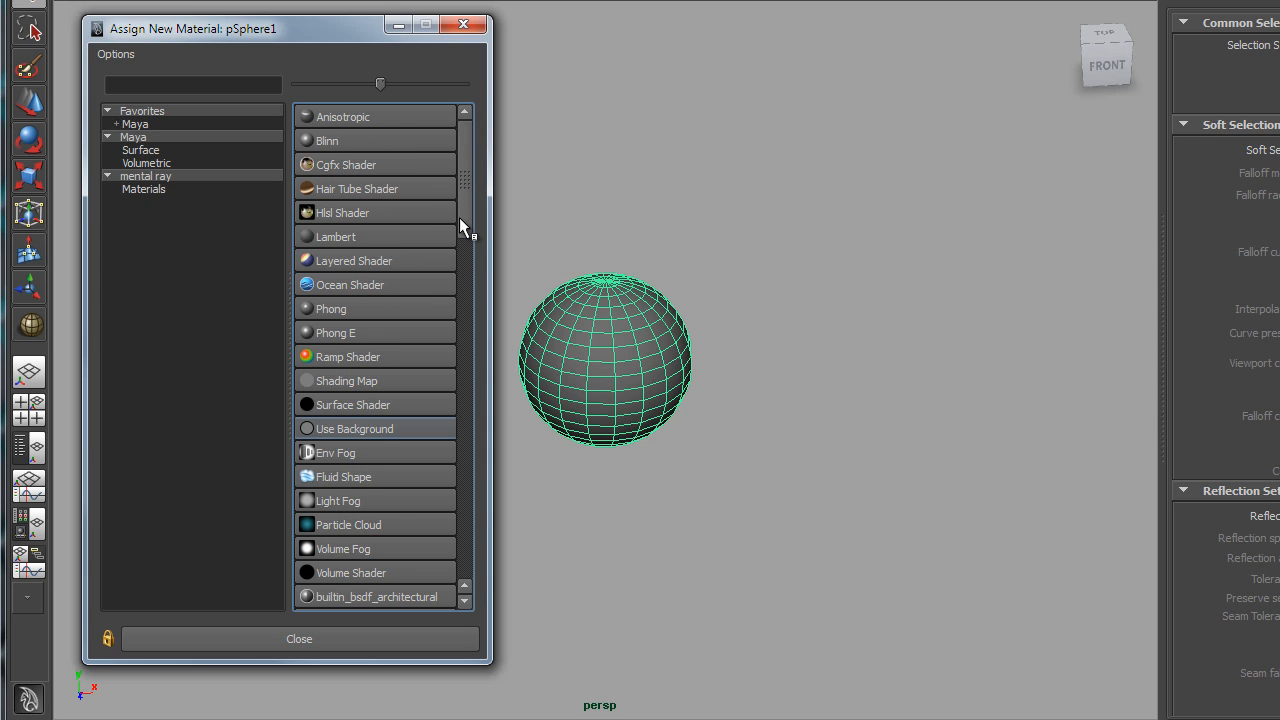
{"action": "left_click_drag", "start_coordinate": [459, 217], "coordinate": [468, 392]}
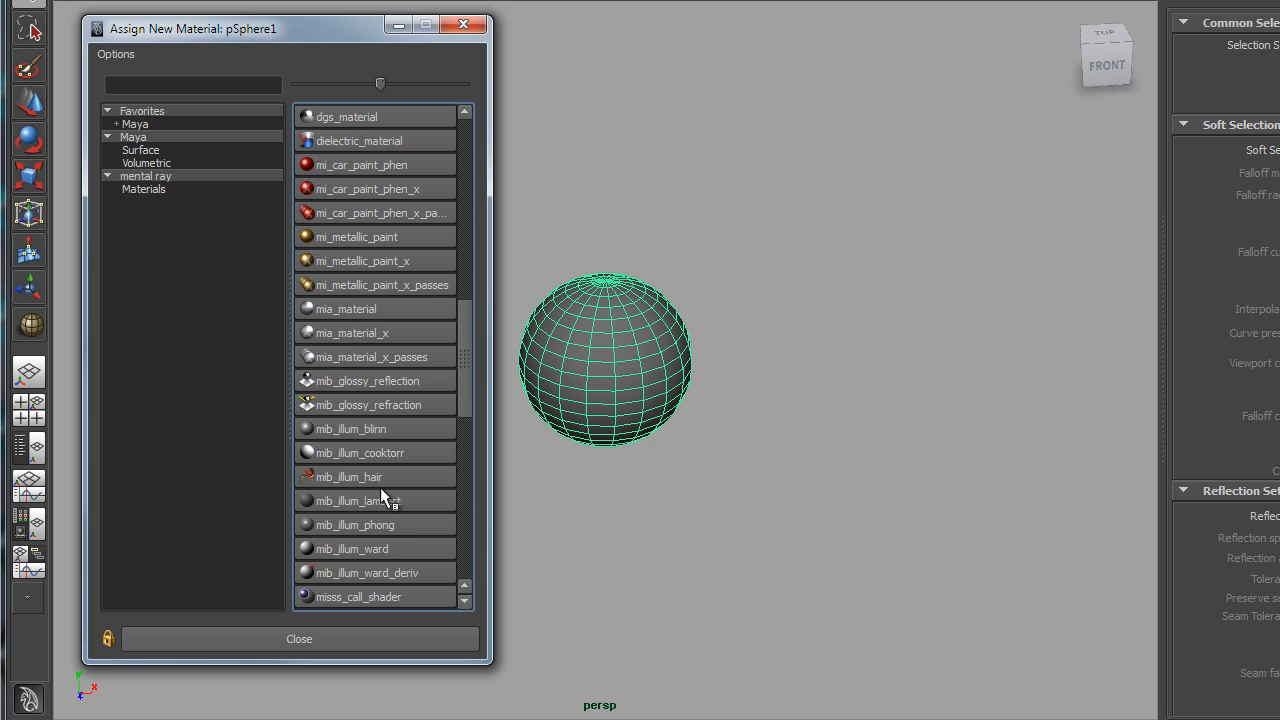
{"action": "left_click_drag", "start_coordinate": [466, 340], "coordinate": [459, 472]}
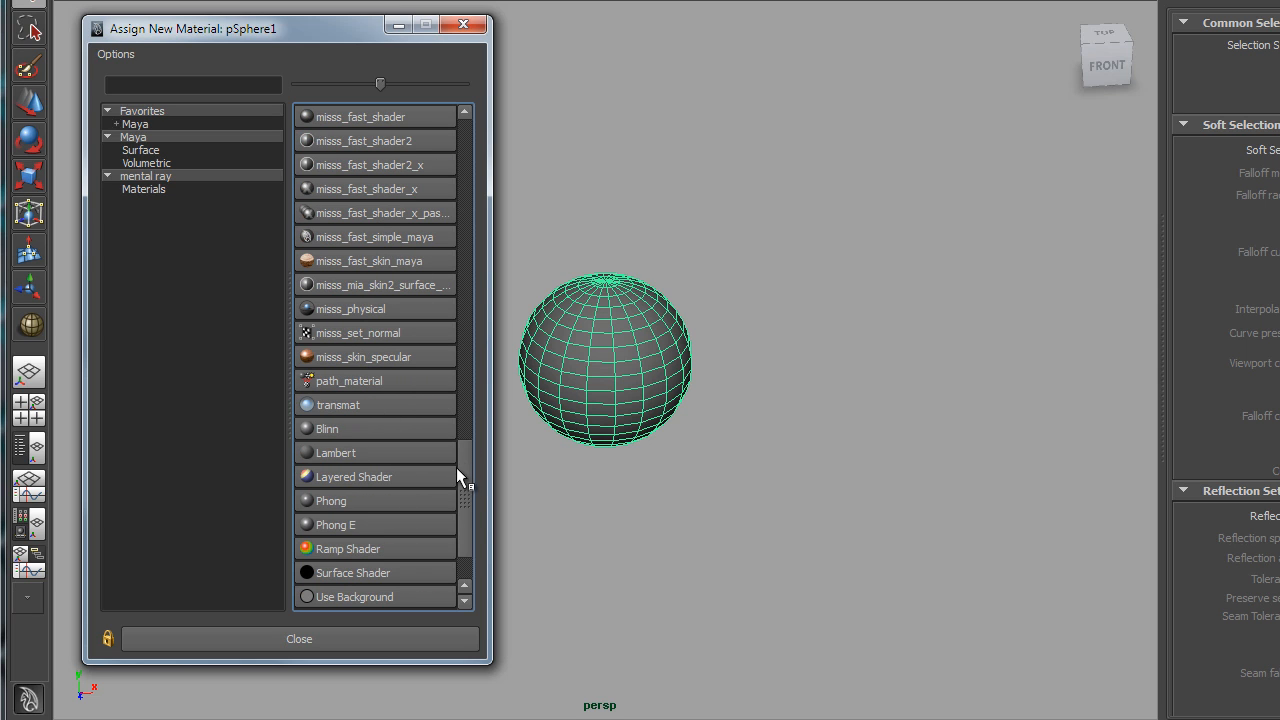
{"action": "left_click_drag", "start_coordinate": [467, 496], "coordinate": [453, 148]}
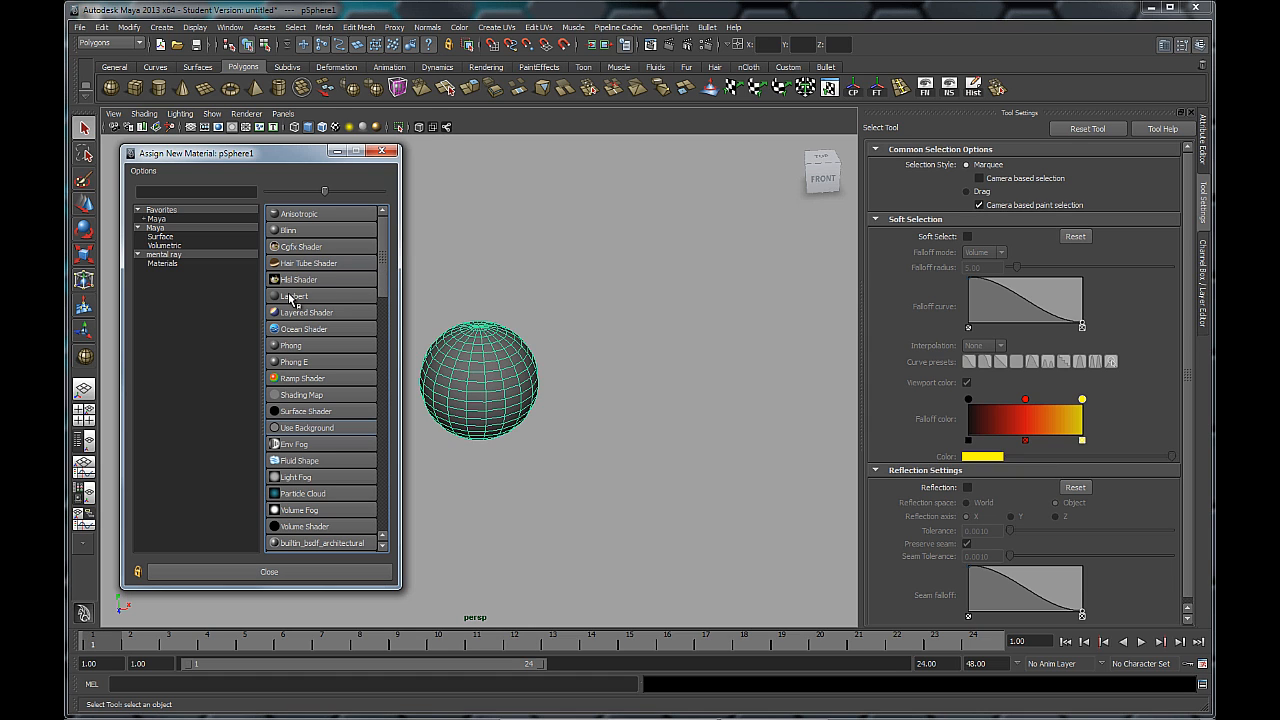
Step: Assign a new Lambert material (lambert3) to pSphere1
{"action": "left_click", "coordinate": [294, 297]}
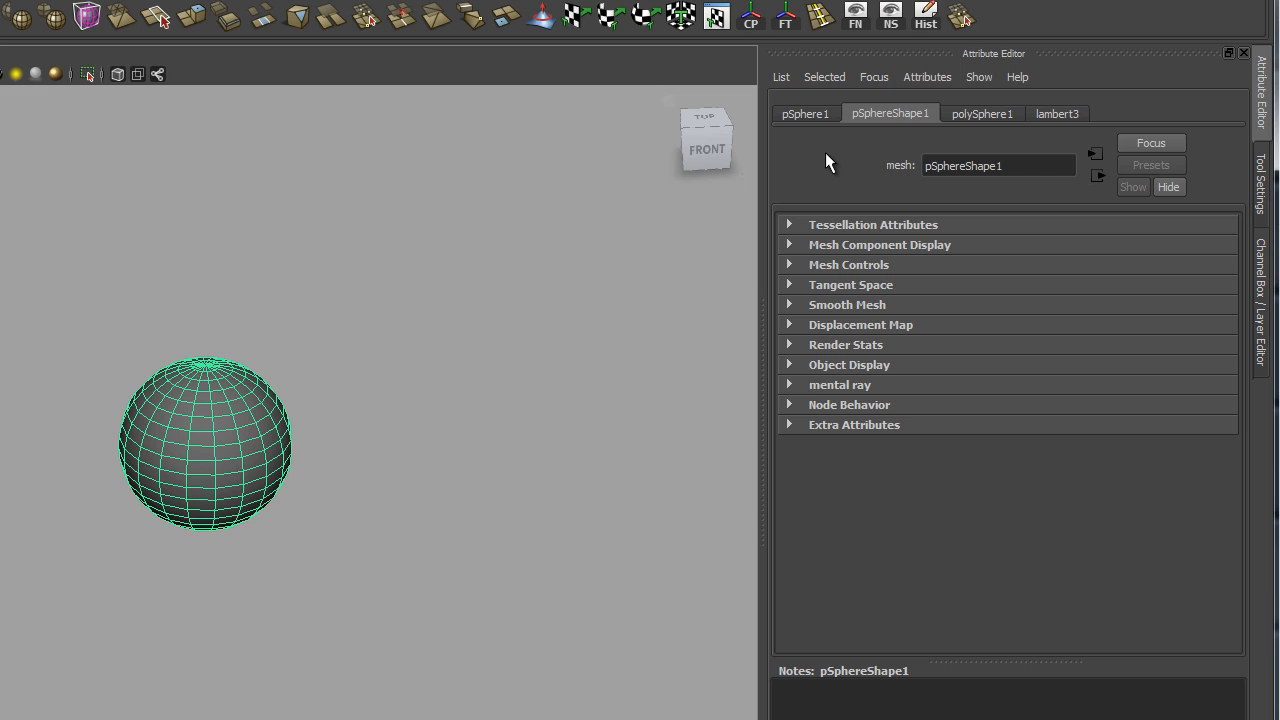
Step: Show the lambert3 tab in the Attribute Editor instead of pSphereShape1
{"action": "left_click", "coordinate": [1059, 114]}
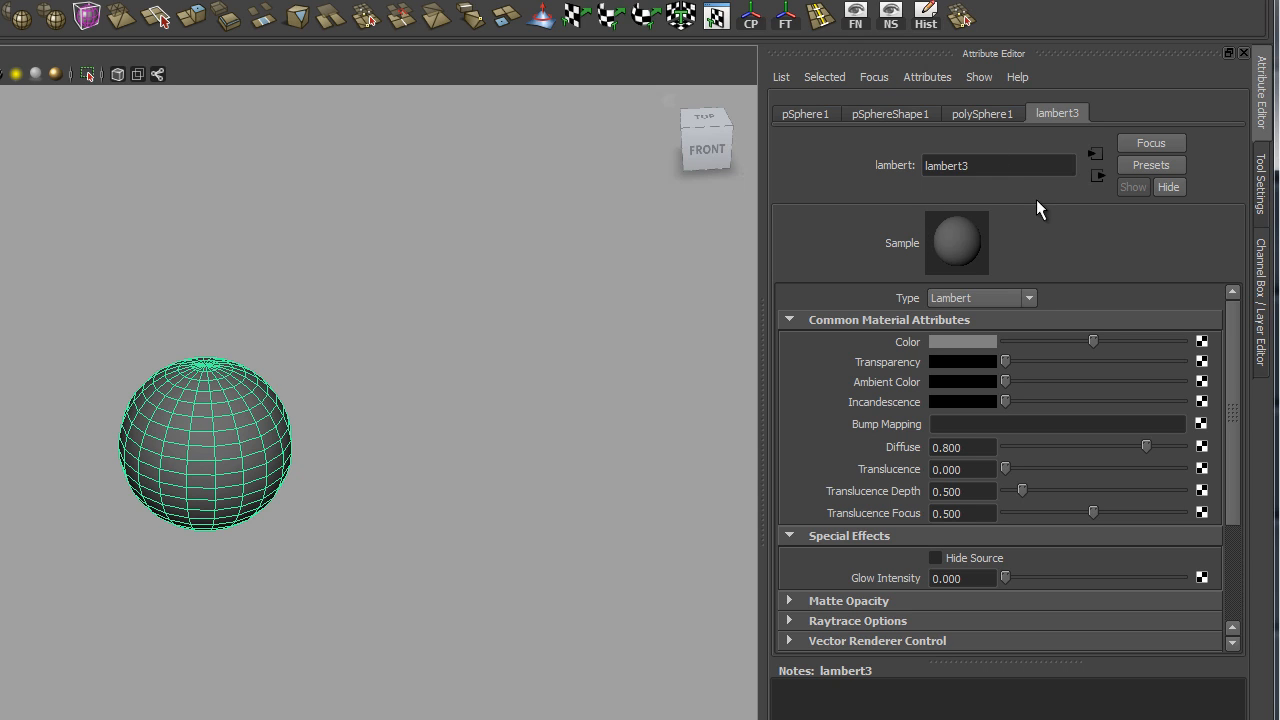
{"action": "left_click", "coordinate": [891, 117]}
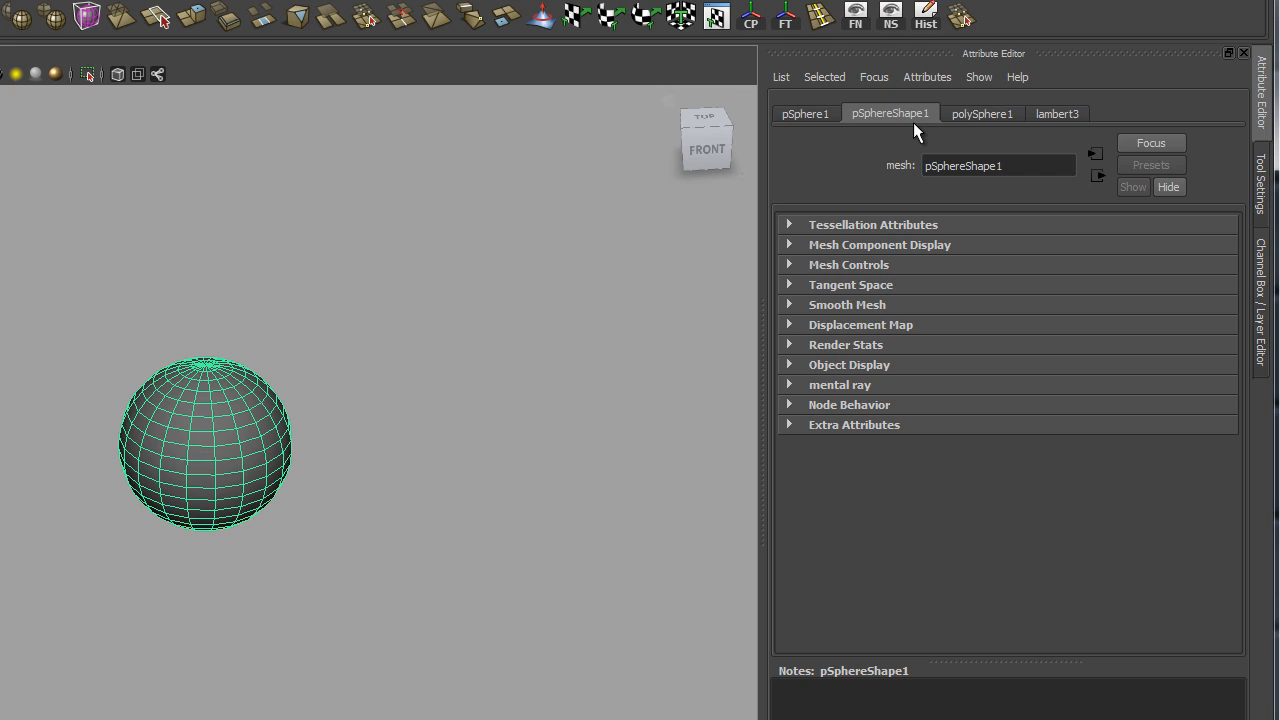
{"action": "left_click", "coordinate": [1057, 113]}
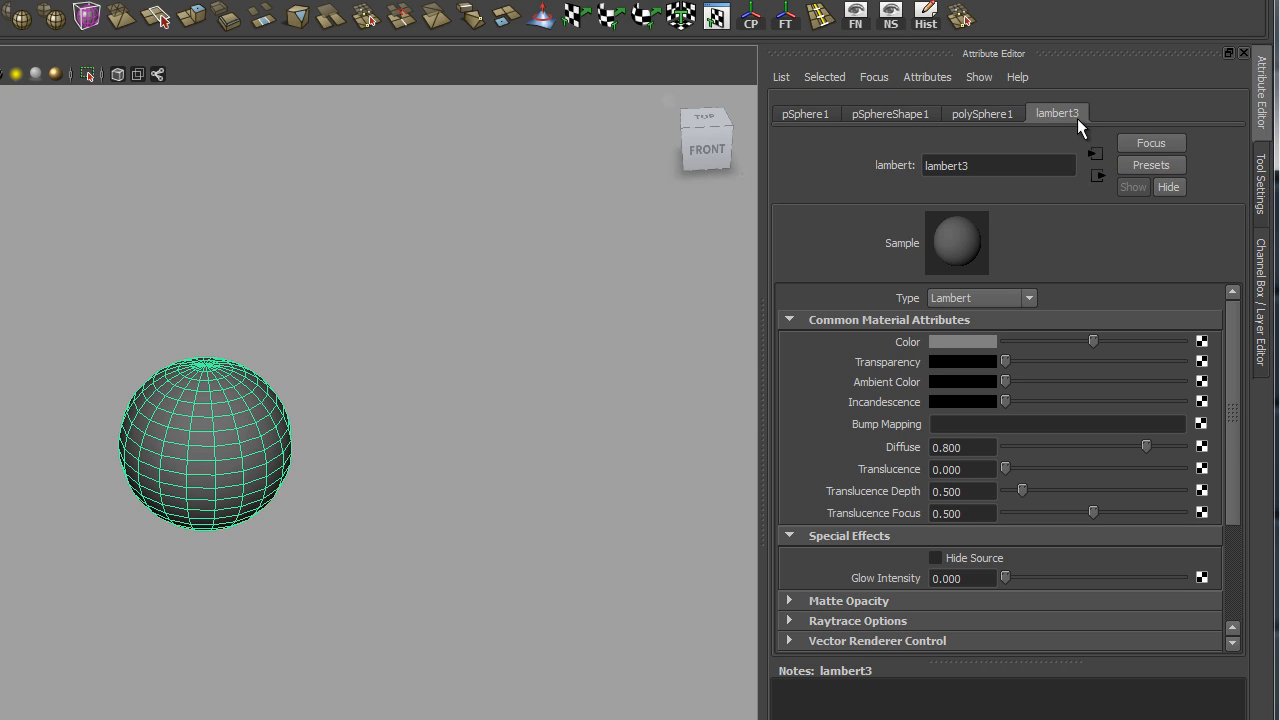
Step: Rename lambert3 to red_SHADER and open its material Type list
{"action": "left_click", "coordinate": [983, 166]}
{"action": "double_click", "coordinate": [983, 166]}
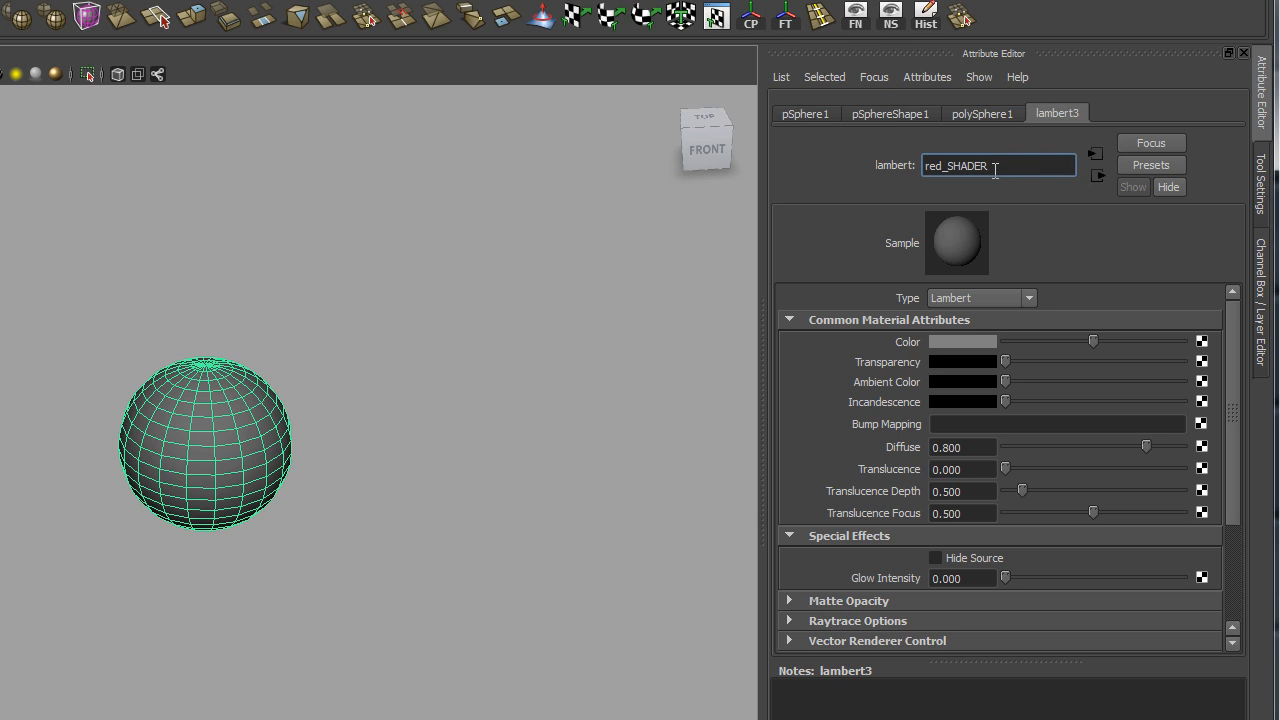
{"action": "left_click_drag", "start_coordinate": [990, 166], "coordinate": [948, 166]}
{"action": "key", "text": "Return"}
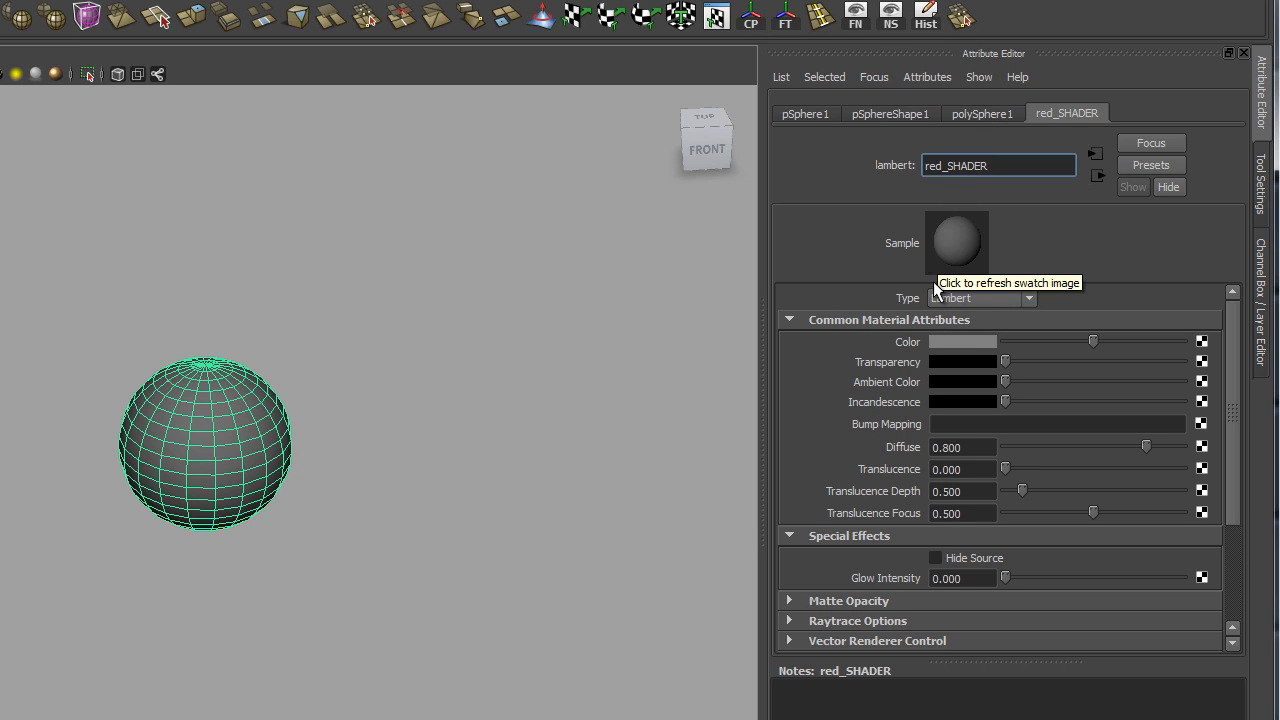
{"action": "left_click", "coordinate": [995, 298]}
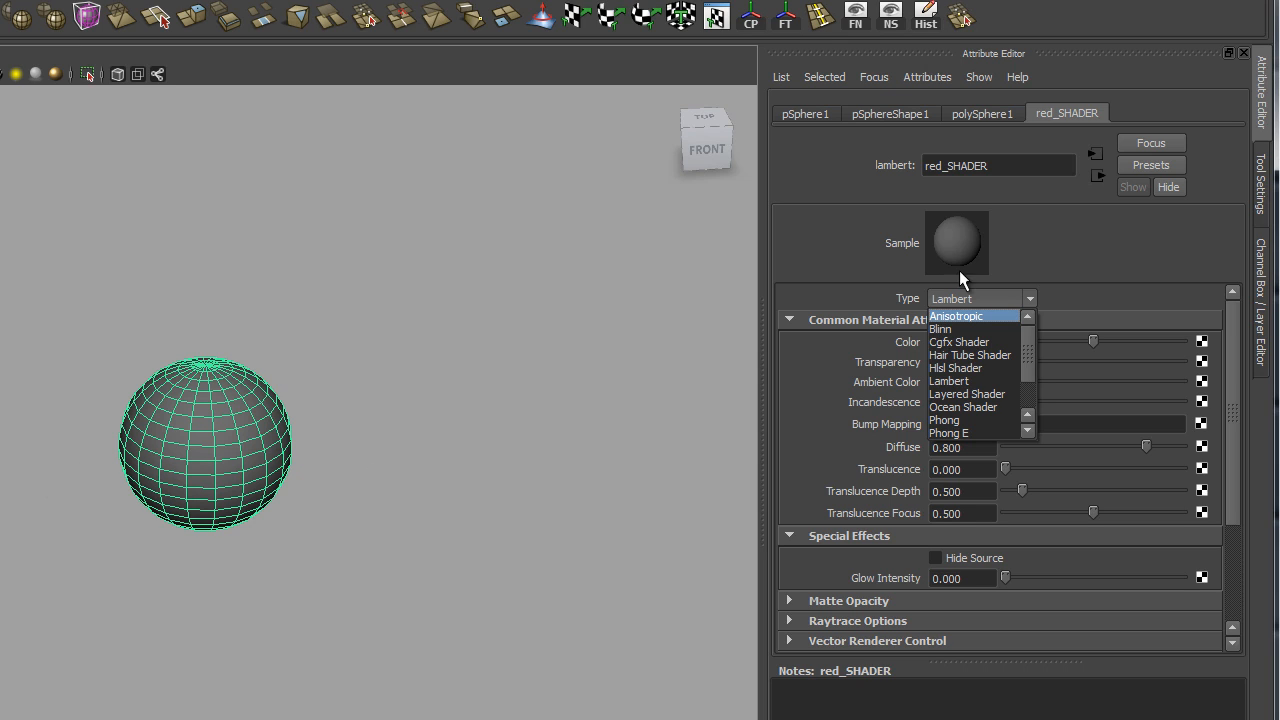
Step: Convert the material to a Blinn (blinn2) and select its name for renaming
{"action": "left_click", "coordinate": [942, 330]}
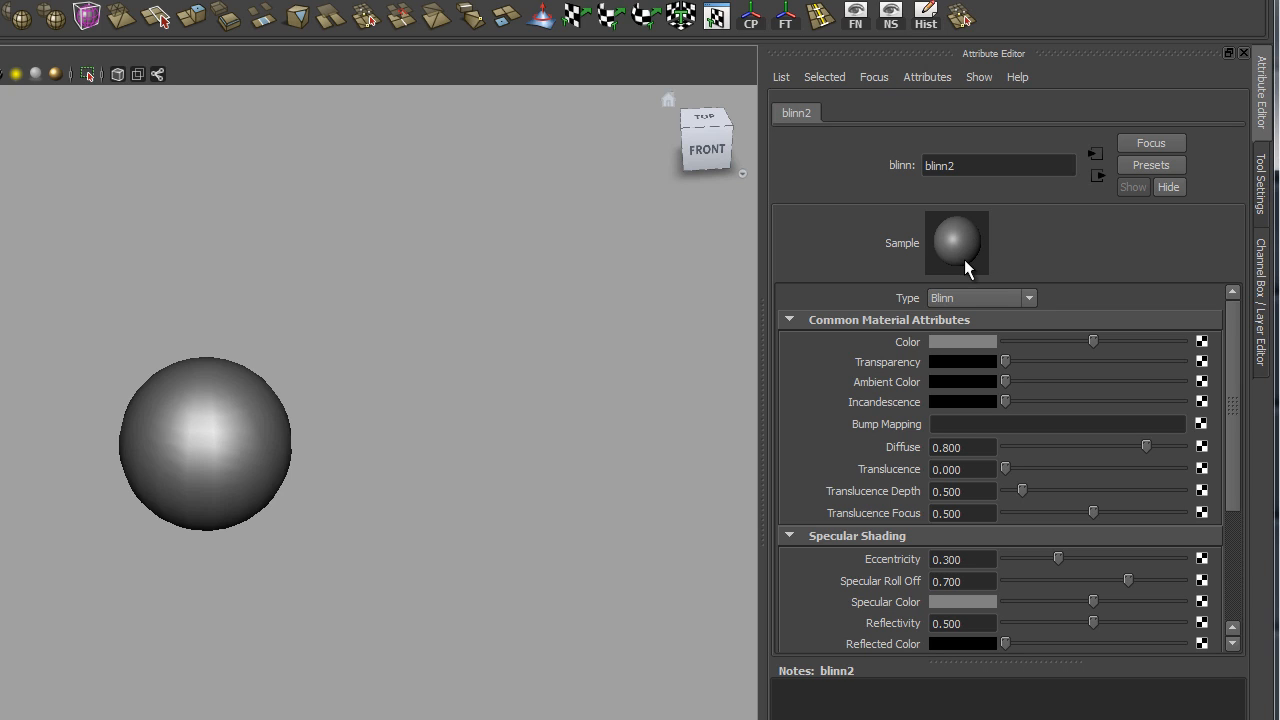
{"action": "double_click", "coordinate": [972, 168]}
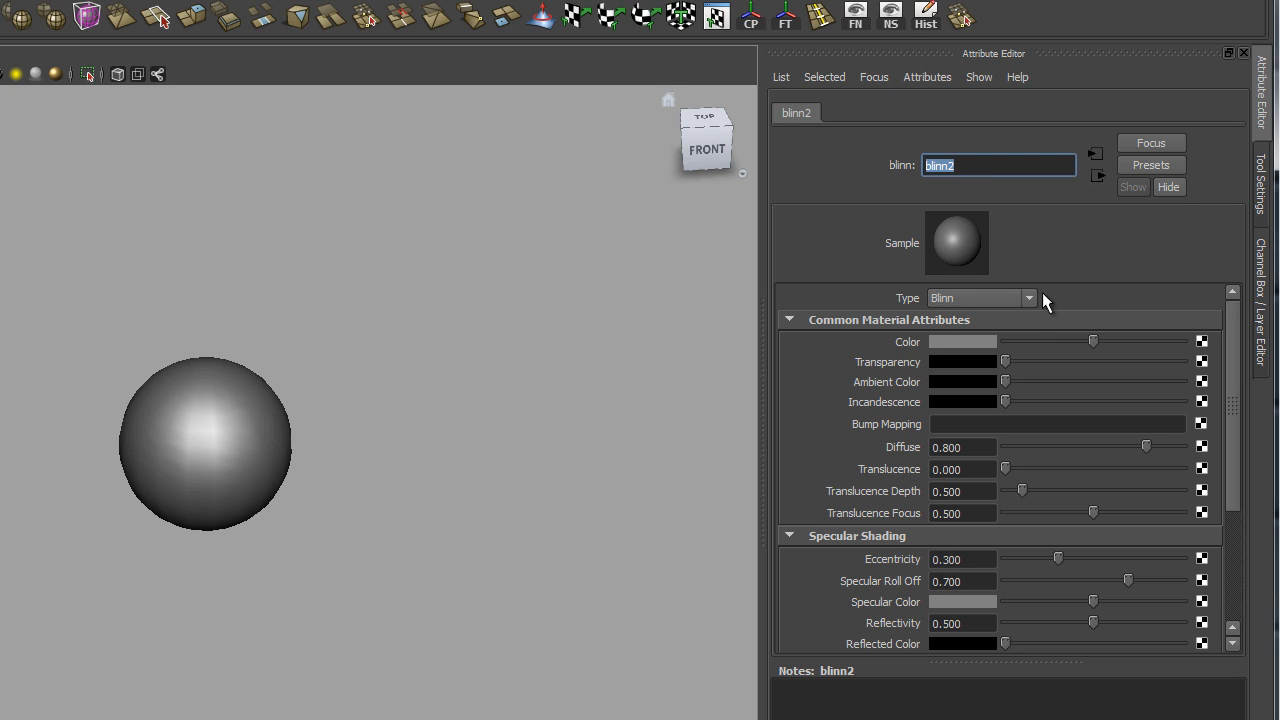
Step: Change the type back to Lambert and rename lambert4 to red_SHADER
{"action": "left_click", "coordinate": [986, 294]}
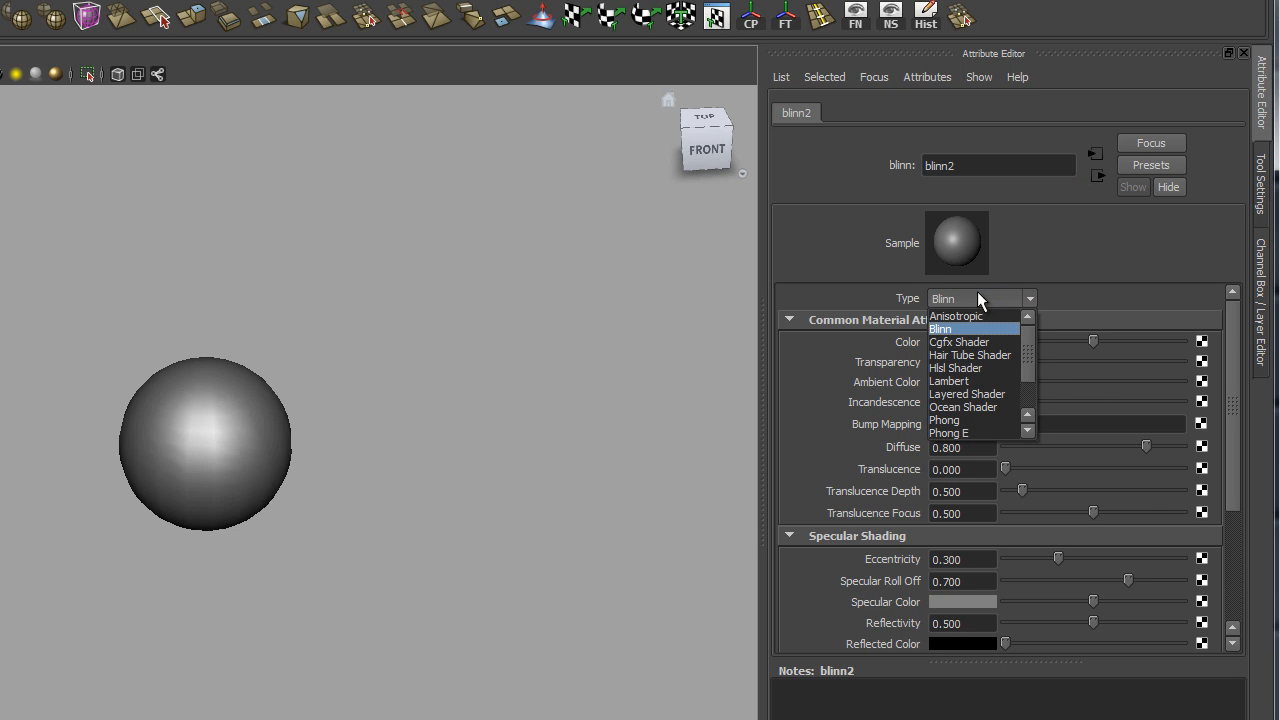
{"action": "left_click", "coordinate": [967, 383]}
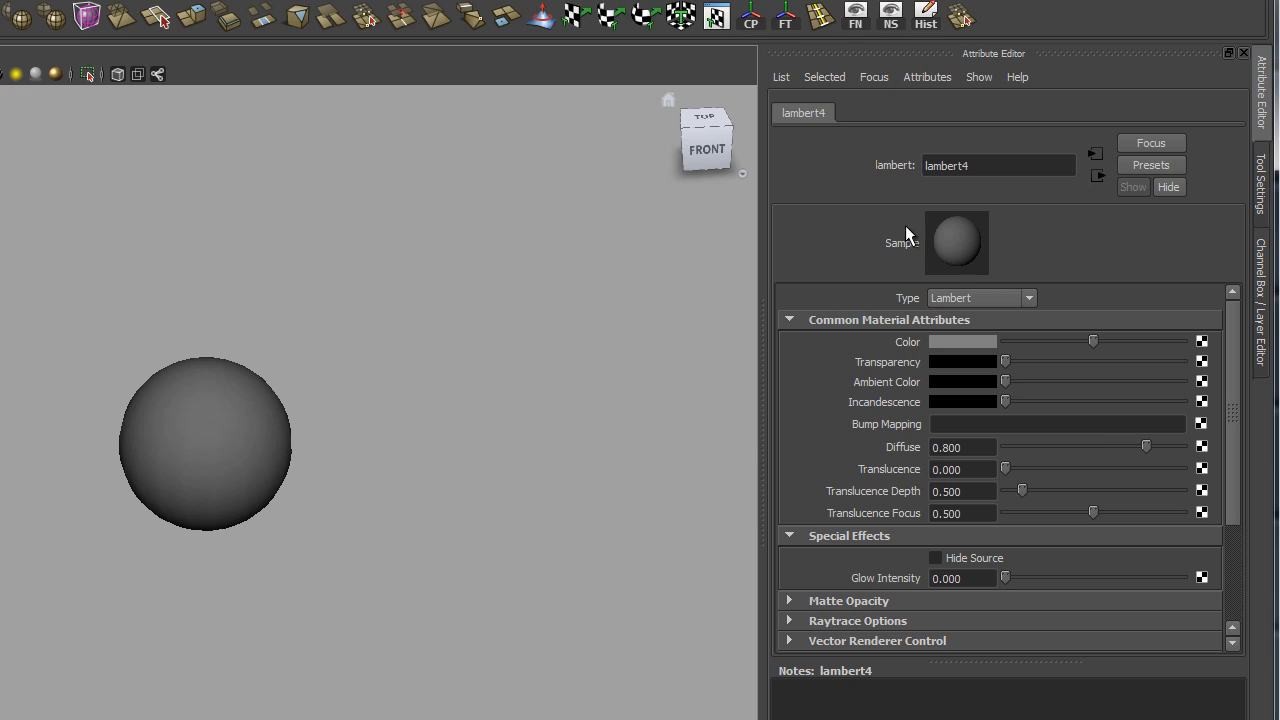
{"action": "double_click", "coordinate": [1003, 160]}
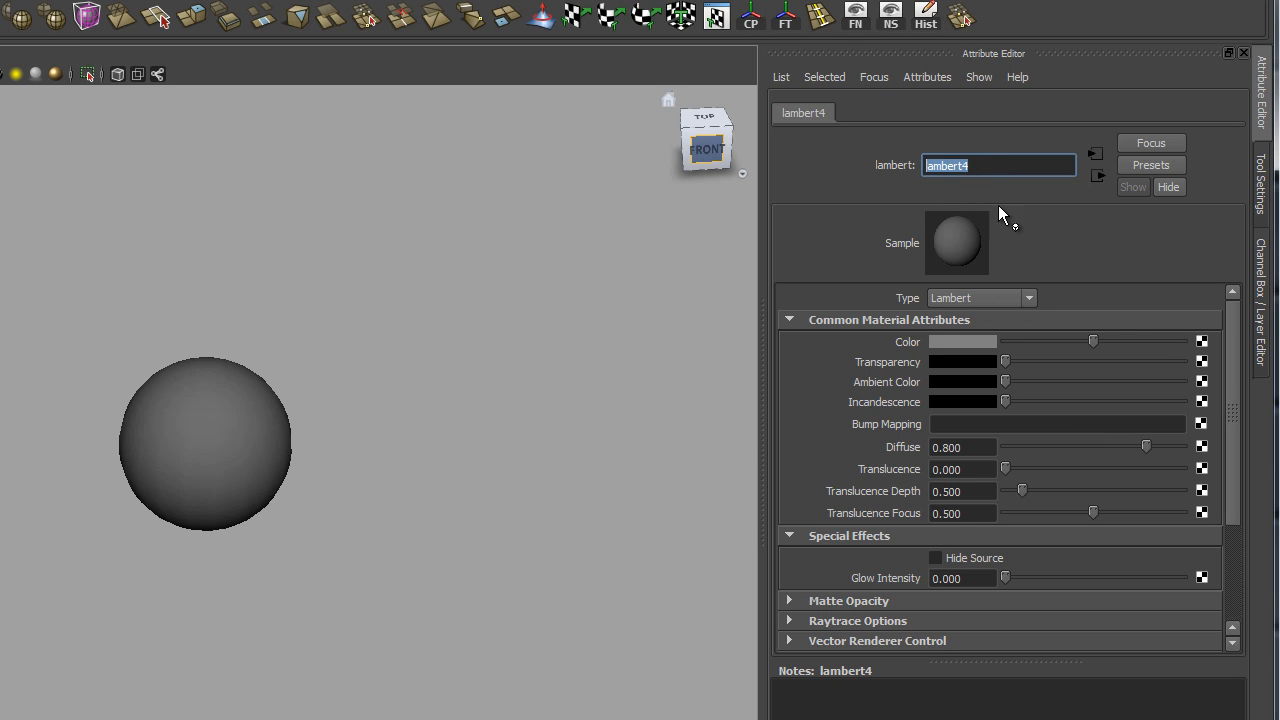
{"action": "type", "text": "red SHADER"}
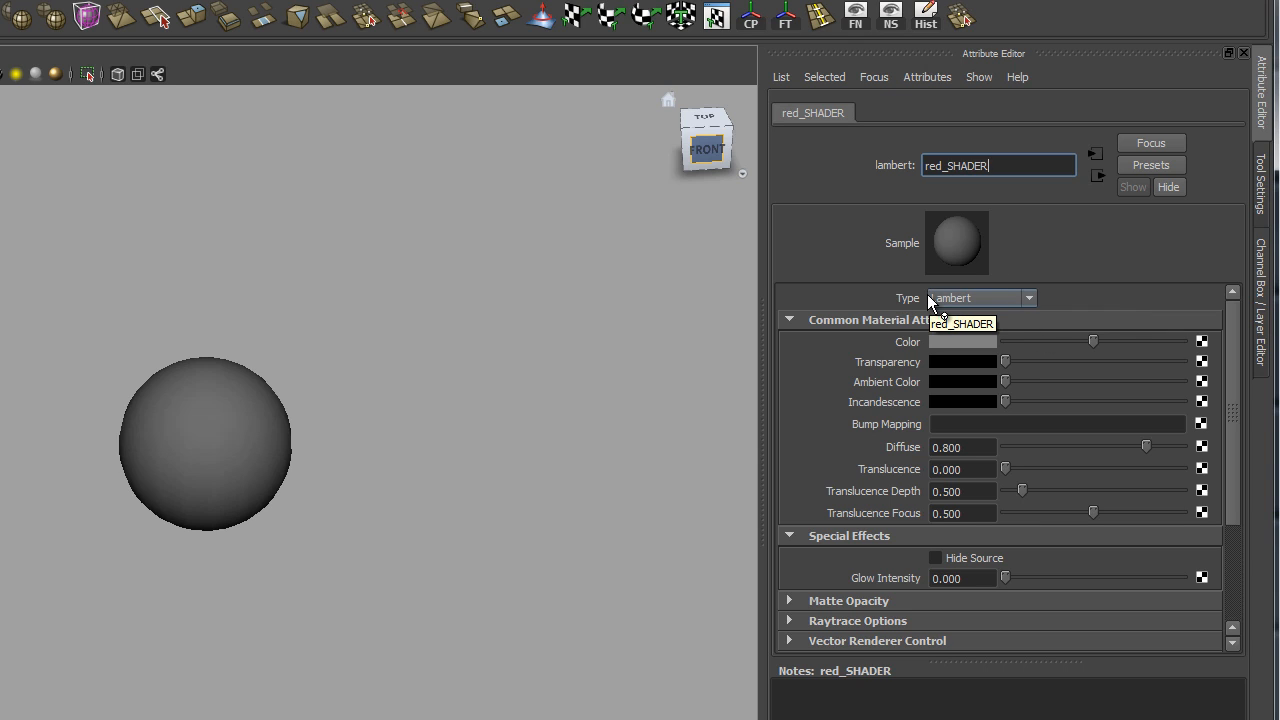
{"action": "left_click", "coordinate": [1027, 298]}
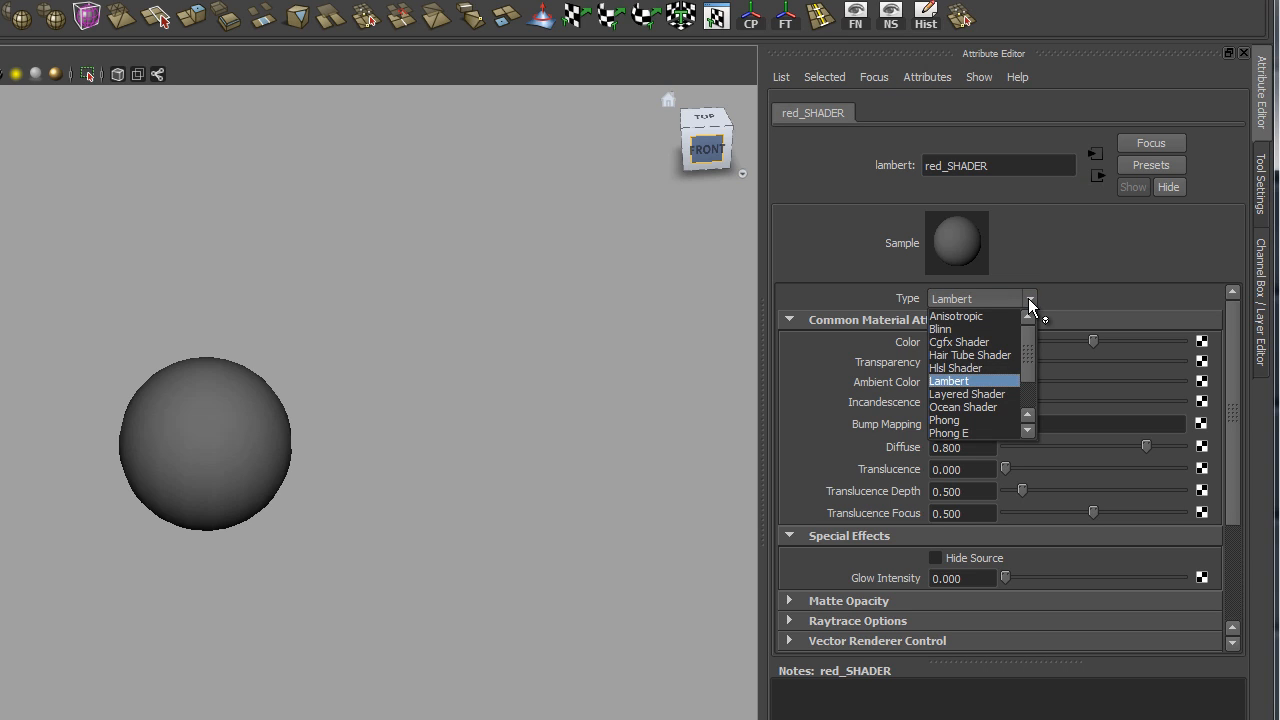
{"action": "left_click", "coordinate": [1028, 298]}
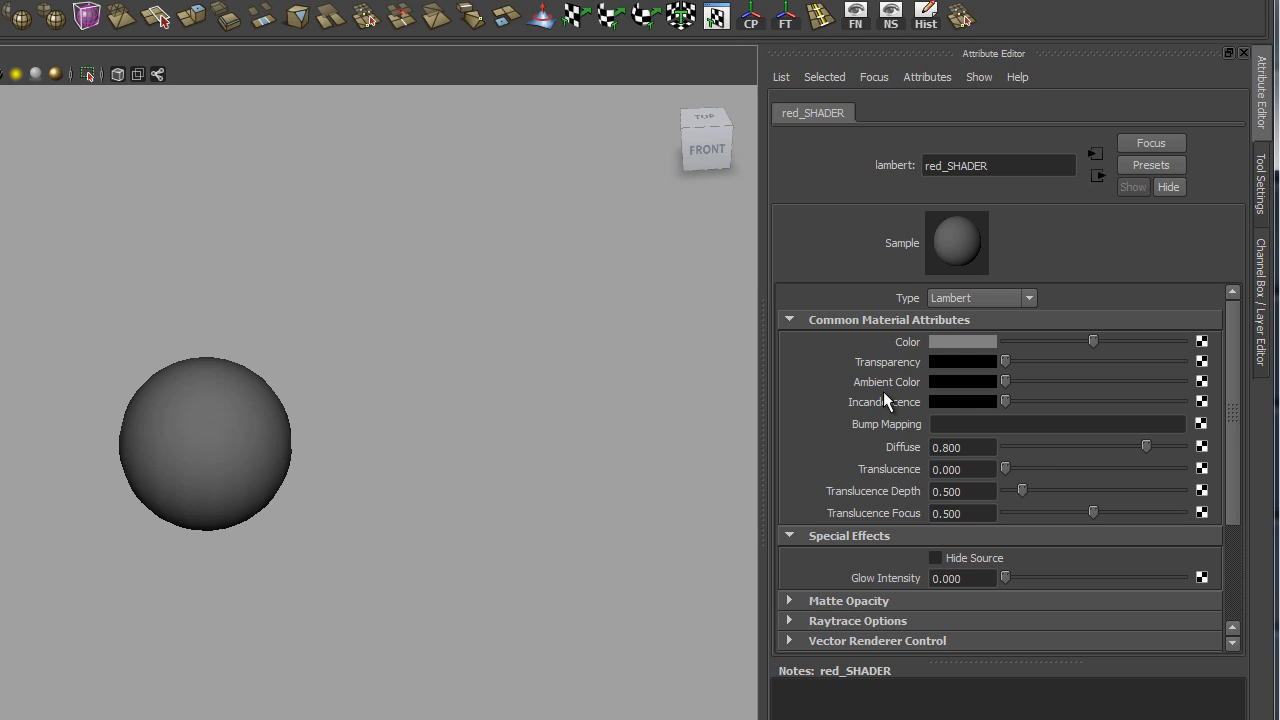
{"action": "left_click_drag", "start_coordinate": [1093, 340], "coordinate": [1203, 343]}
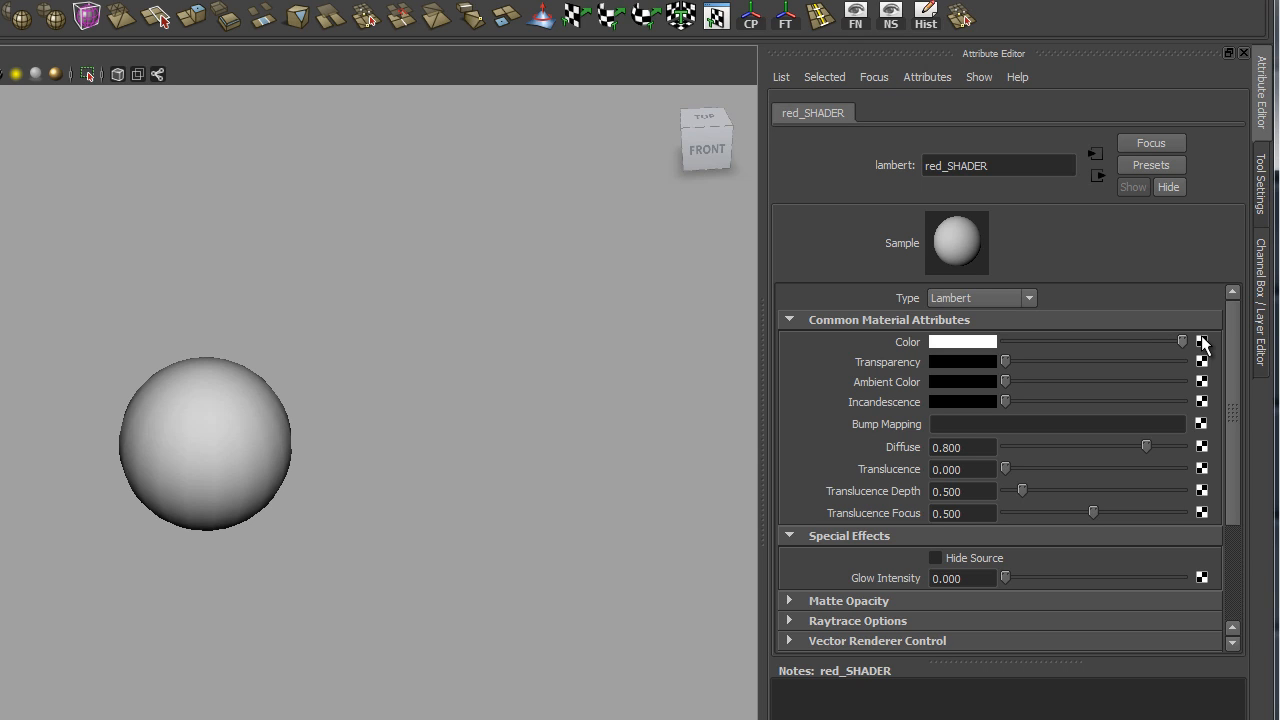
{"action": "left_click_drag", "start_coordinate": [1203, 343], "coordinate": [1109, 338]}
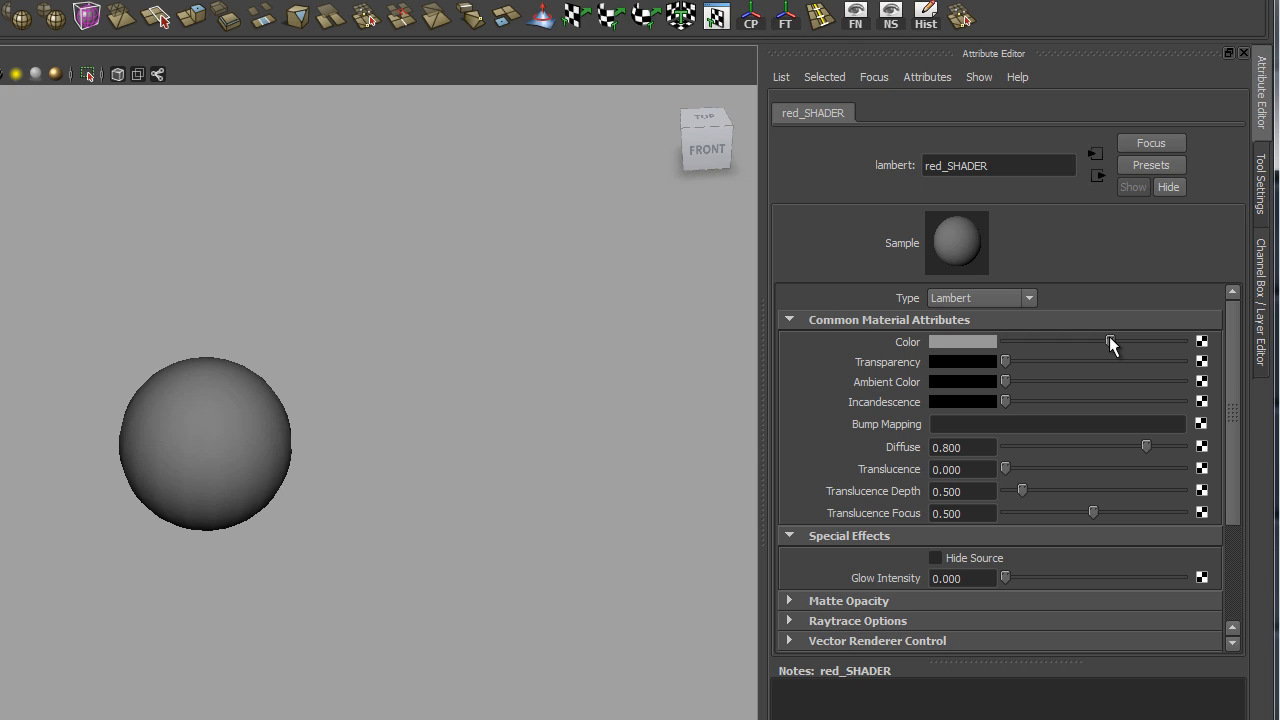
{"action": "mouse_move", "coordinate": [1109, 336]}
{"action": "left_mouse_down"}
{"action": "mouse_move", "coordinate": [1135, 341]}
{"action": "mouse_move", "coordinate": [1120, 349]}
{"action": "left_mouse_up"}
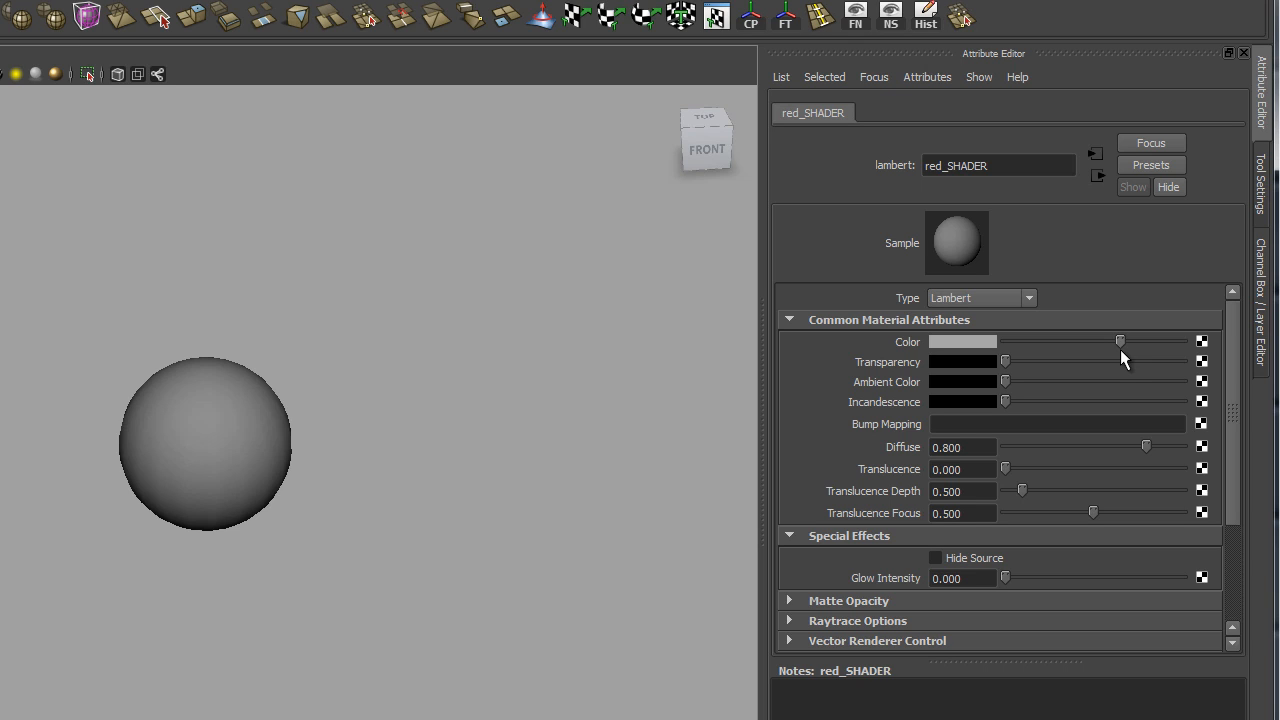
{"action": "left_click_drag", "start_coordinate": [1118, 349], "coordinate": [1181, 338]}
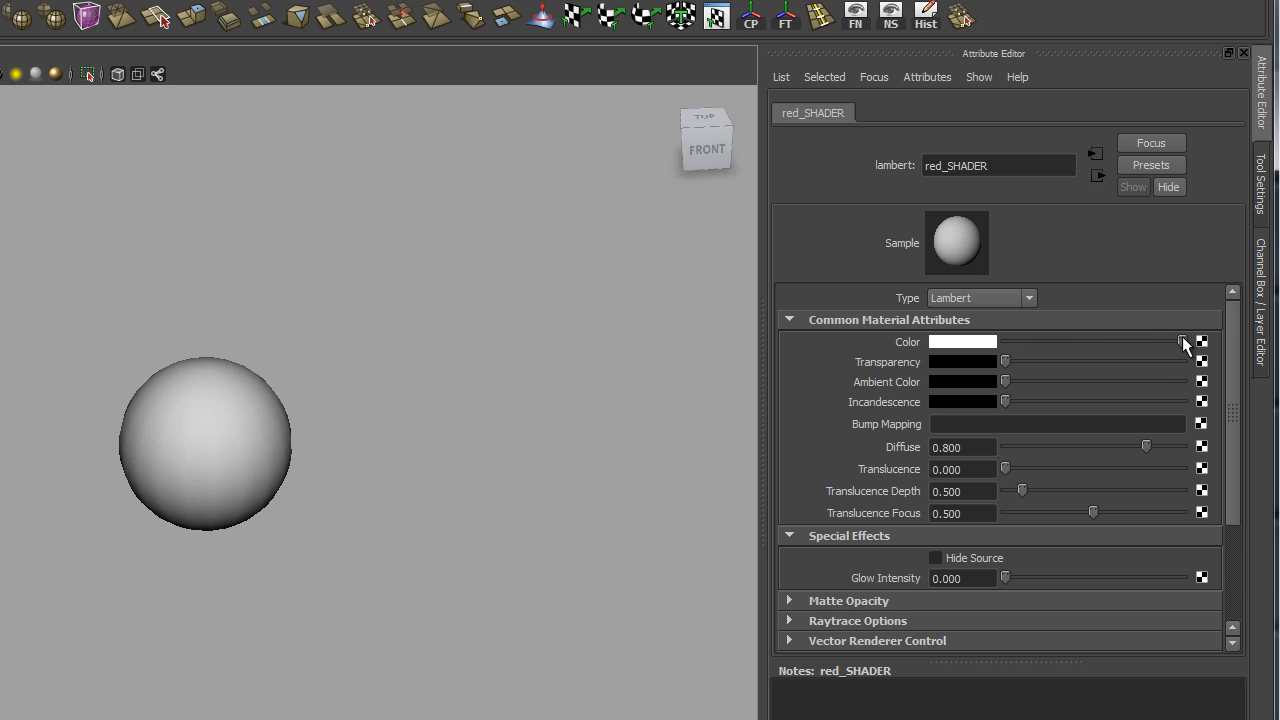
{"action": "left_click_drag", "start_coordinate": [1182, 336], "coordinate": [1100, 345]}
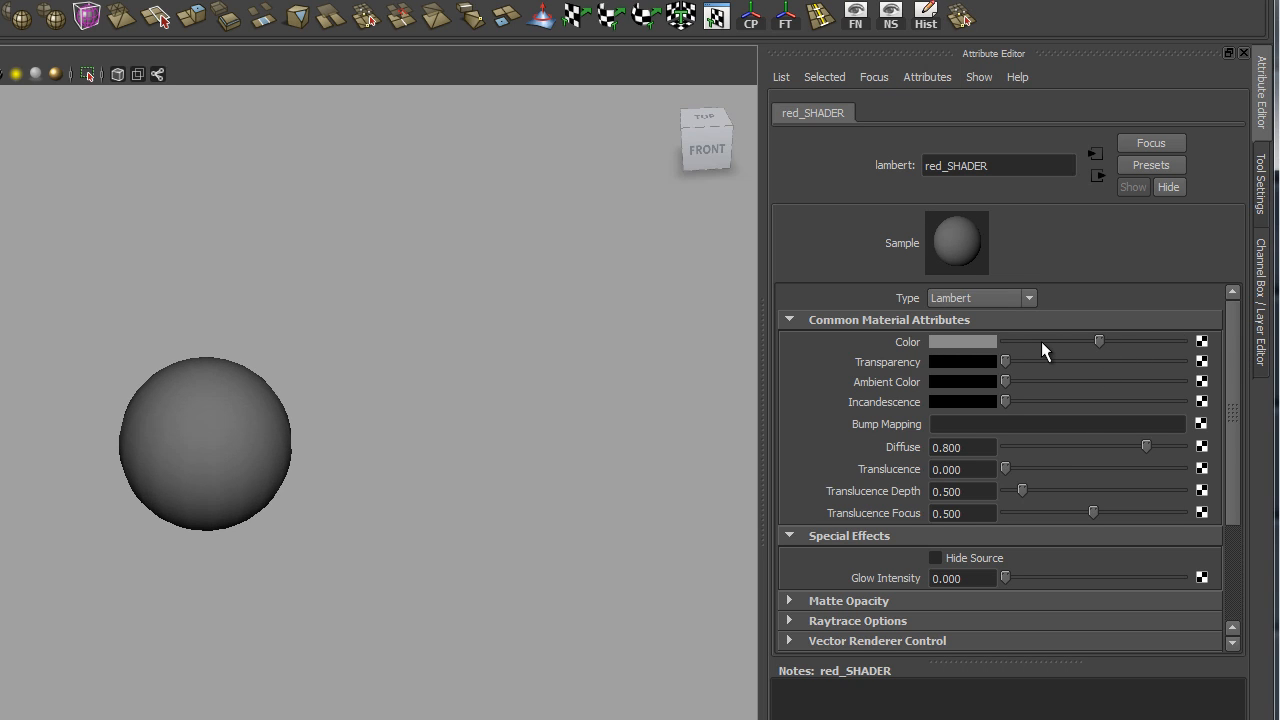
Step: Set red_SHADER's Color to pure red (RGB 255, 0, 0)
{"action": "left_click", "coordinate": [954, 343]}
{"action": "left_click", "coordinate": [983, 340]}
{"action": "left_click", "coordinate": [951, 341]}
{"action": "left_click", "coordinate": [843, 329]}
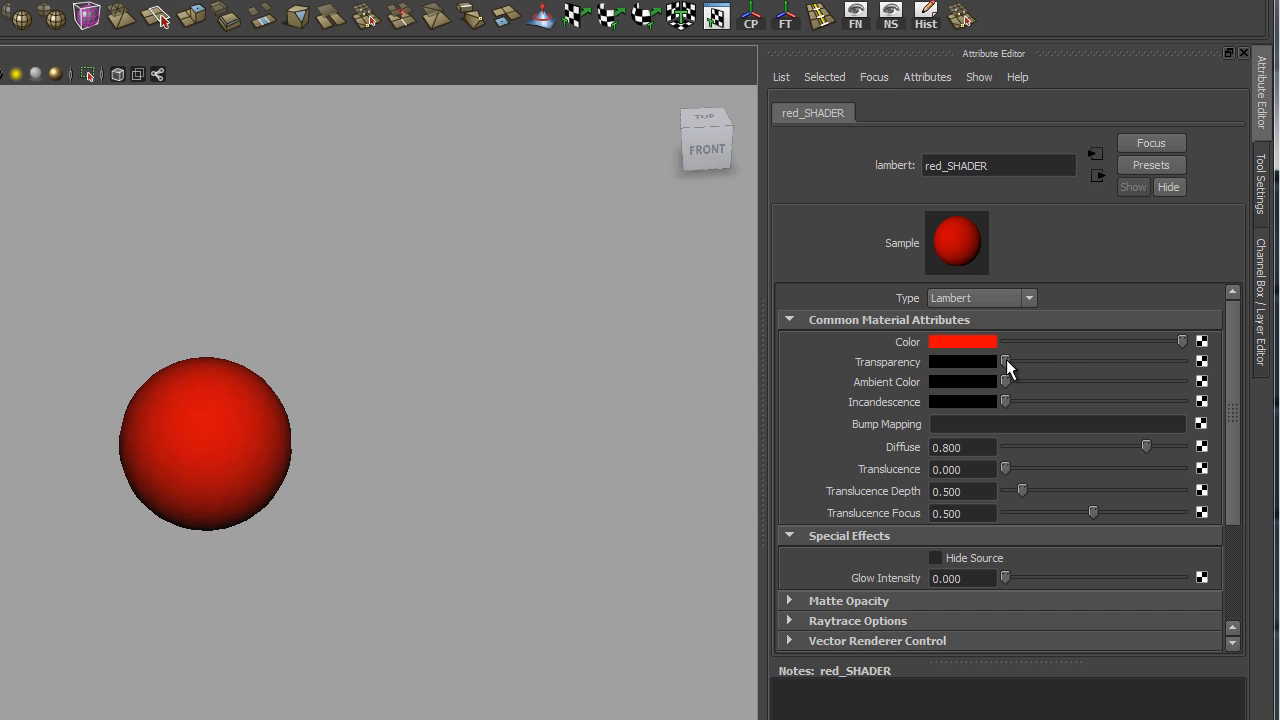
{"action": "left_click_drag", "start_coordinate": [1005, 362], "coordinate": [1144, 377]}
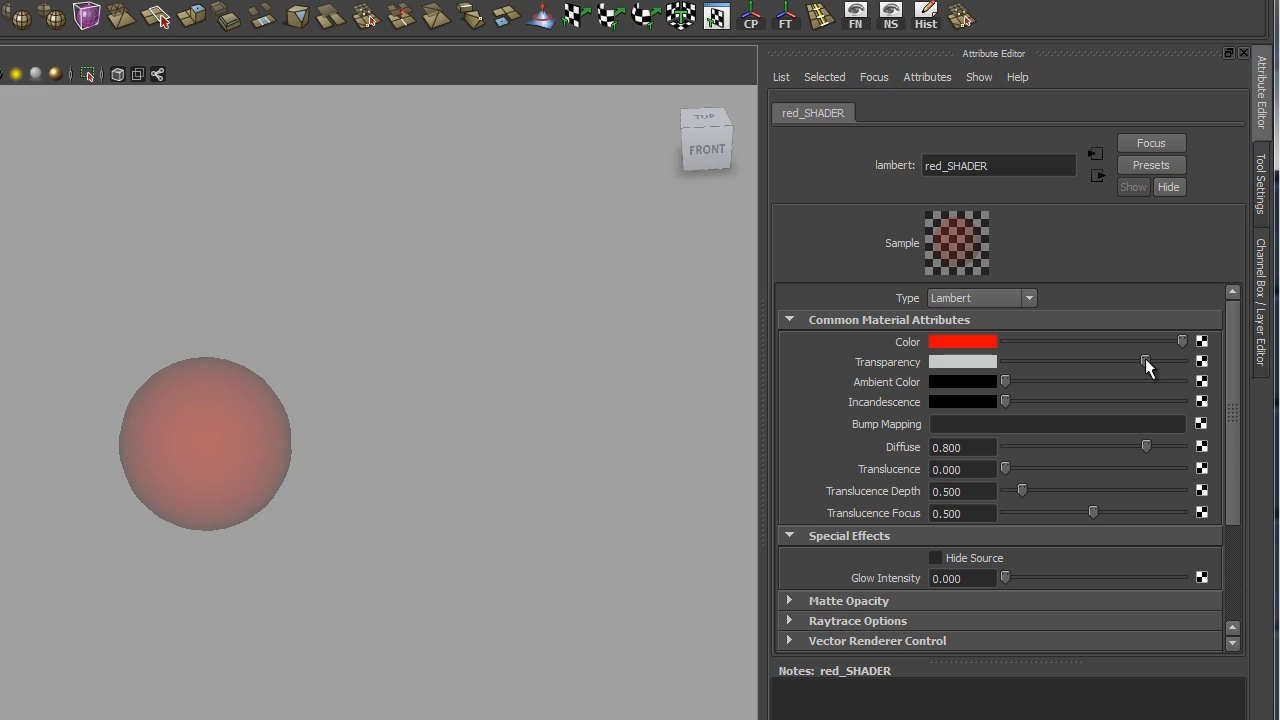
{"action": "left_click_drag", "start_coordinate": [1145, 360], "coordinate": [959, 380]}
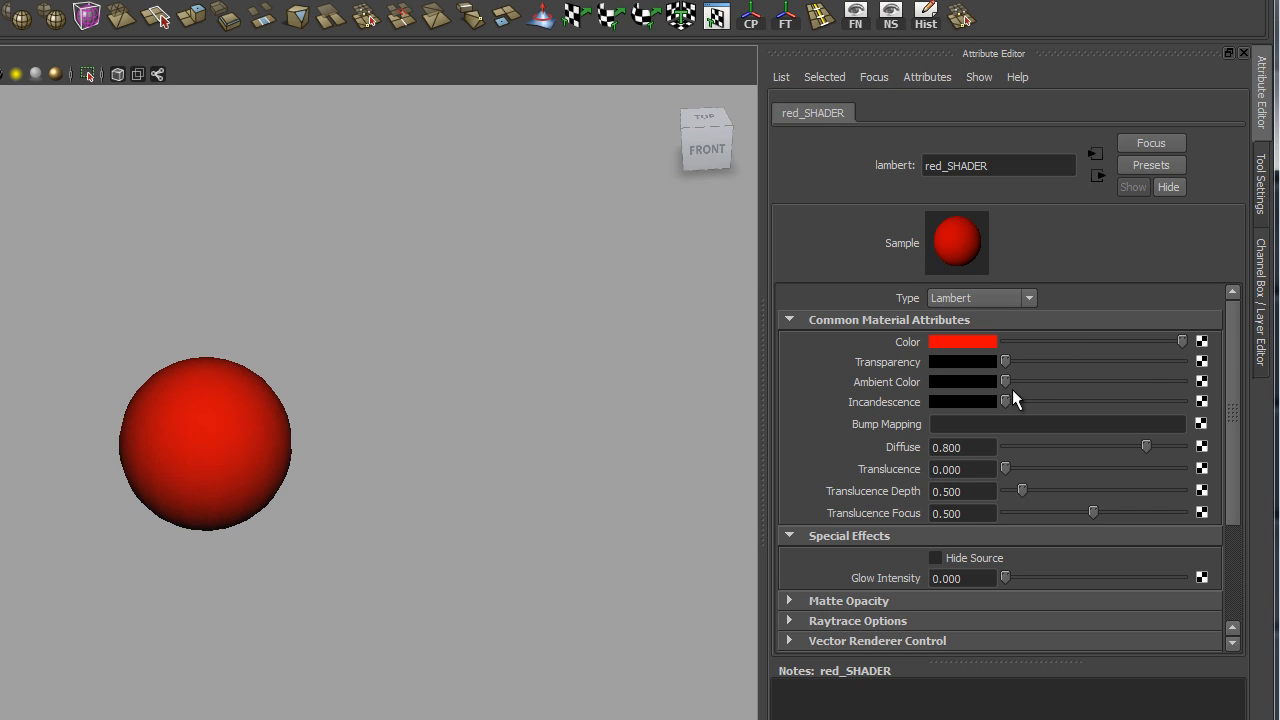
{"action": "left_click_drag", "start_coordinate": [1007, 380], "coordinate": [1183, 399]}
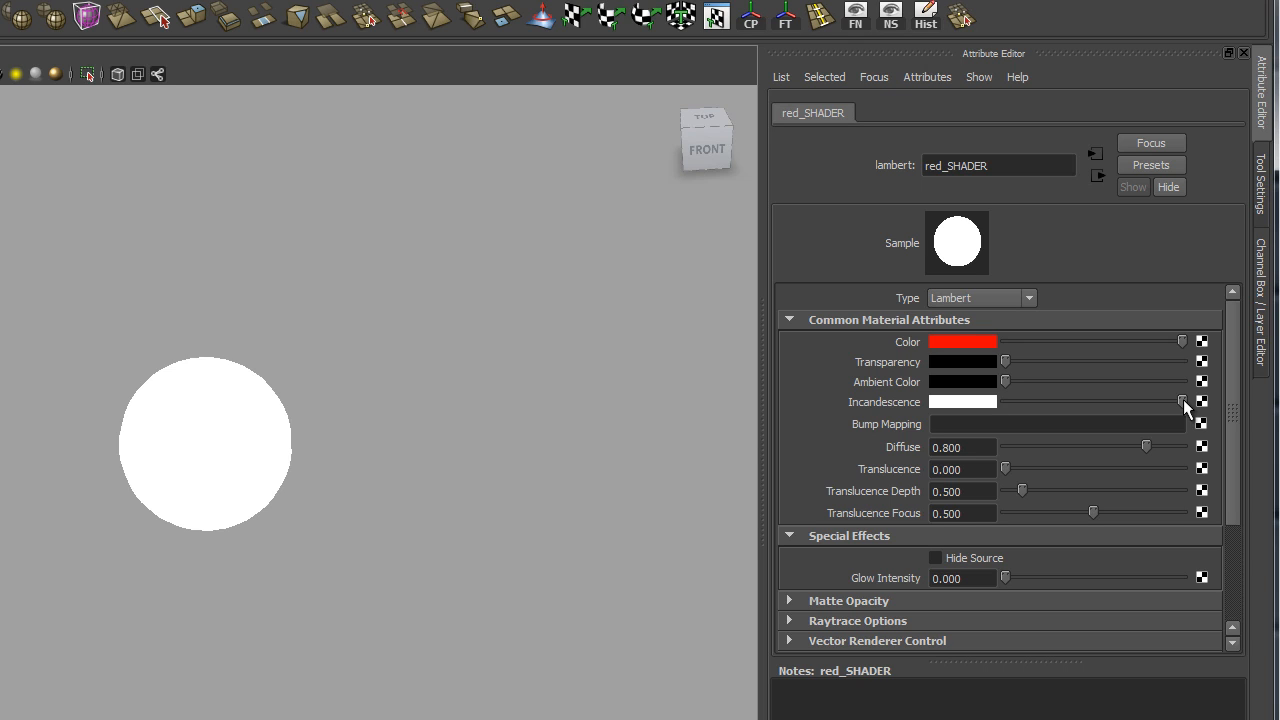
{"action": "key", "text": "ctrl+z"}
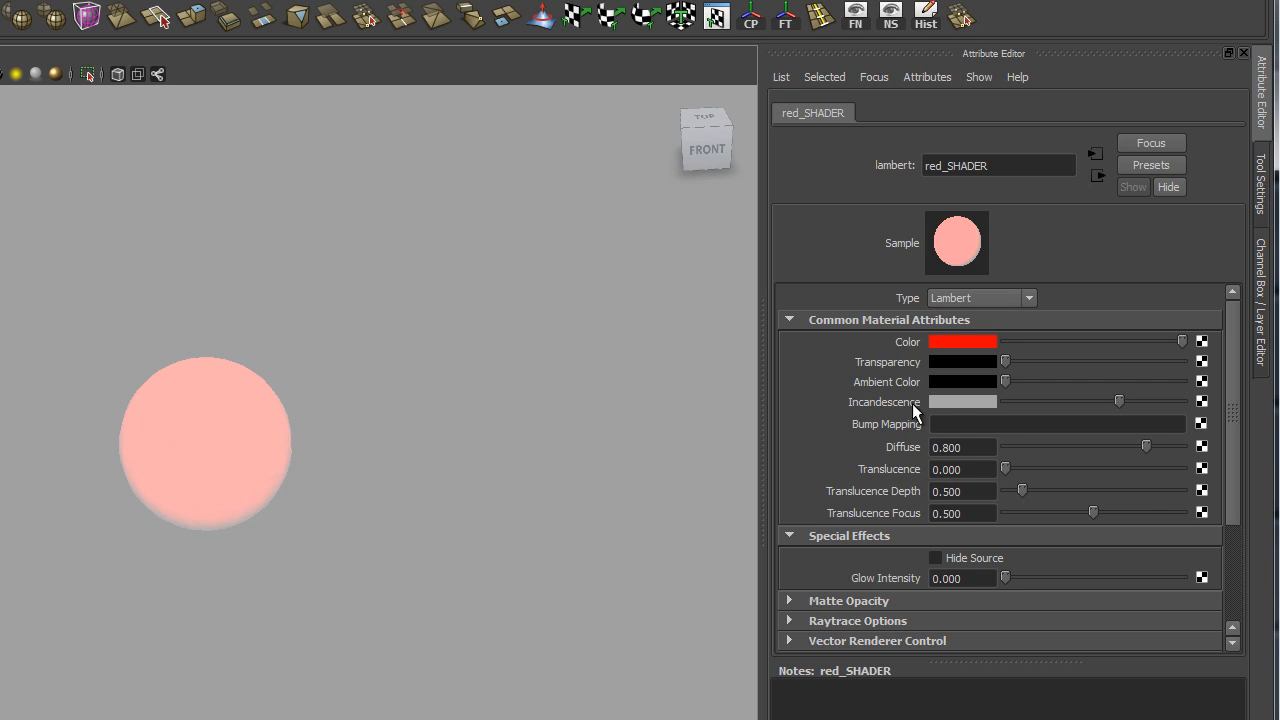
{"action": "left_click_drag", "start_coordinate": [1122, 396], "coordinate": [1188, 404]}
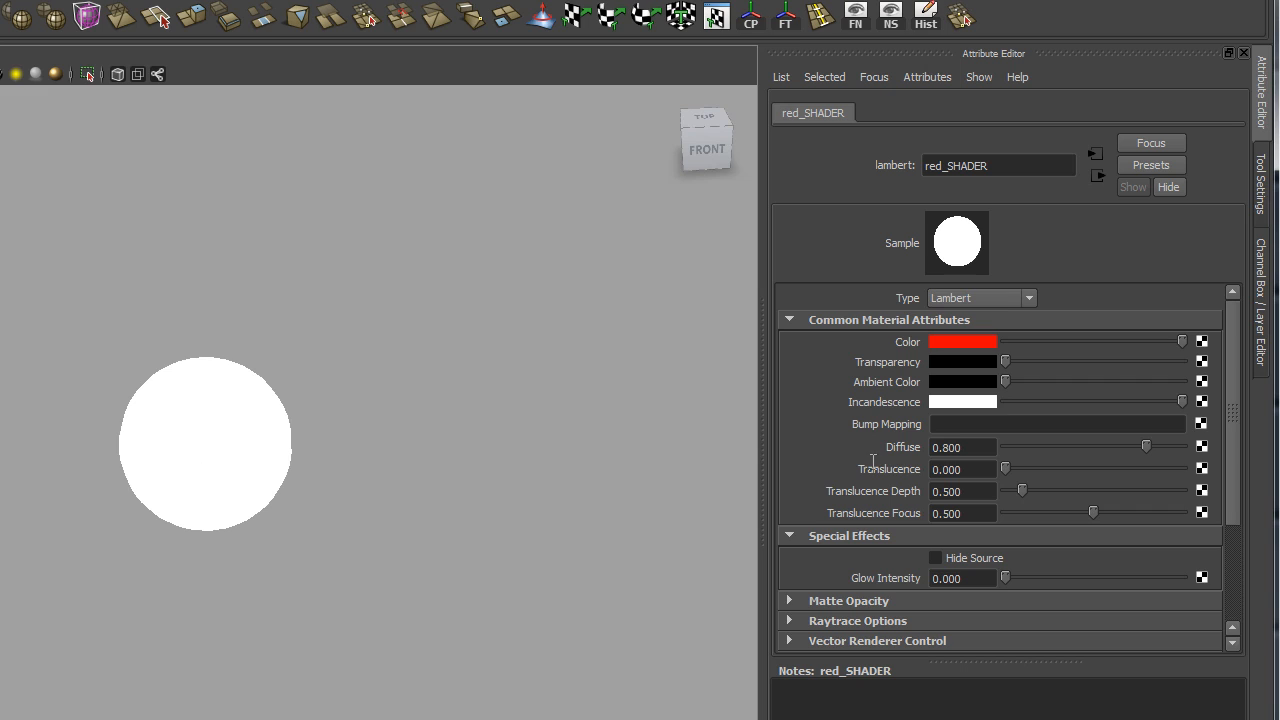
{"action": "left_click_drag", "start_coordinate": [1098, 401], "coordinate": [879, 445]}
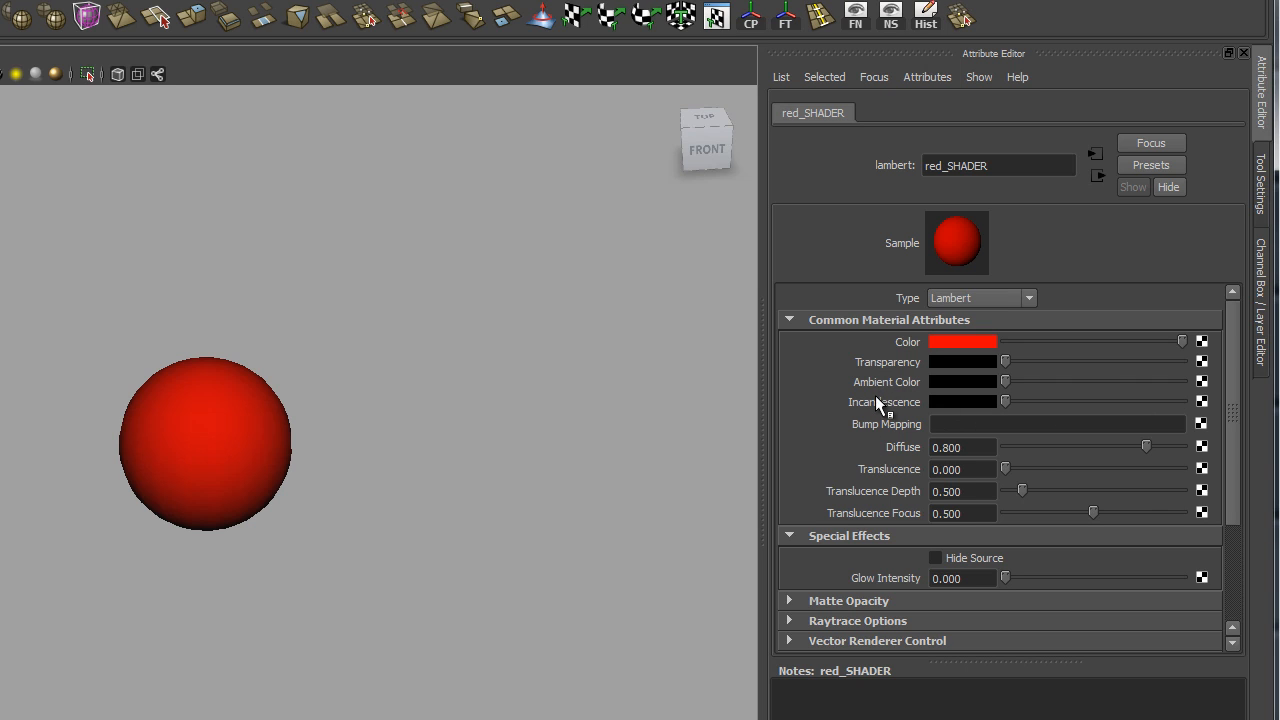
{"action": "left_click_drag", "start_coordinate": [1005, 381], "coordinate": [983, 411]}
{"action": "mouse_move", "coordinate": [1146, 455]}
{"action": "left_mouse_down"}
{"action": "mouse_move", "coordinate": [1003, 455]}
{"action": "mouse_move", "coordinate": [1187, 446]}
{"action": "mouse_move", "coordinate": [1018, 444]}
{"action": "mouse_move", "coordinate": [1168, 440]}
{"action": "mouse_move", "coordinate": [1147, 455]}
{"action": "left_mouse_up"}
{"action": "mouse_move", "coordinate": [1008, 470]}
{"action": "left_mouse_down"}
{"action": "mouse_move", "coordinate": [1114, 471]}
{"action": "mouse_move", "coordinate": [991, 469]}
{"action": "mouse_move", "coordinate": [1069, 467]}
{"action": "mouse_move", "coordinate": [1017, 468]}
{"action": "left_mouse_up"}
{"action": "mouse_move", "coordinate": [1006, 469]}
{"action": "left_mouse_down"}
{"action": "mouse_move", "coordinate": [1036, 474]}
{"action": "mouse_move", "coordinate": [998, 475]}
{"action": "left_mouse_up"}
{"action": "left_click", "coordinate": [934, 488]}
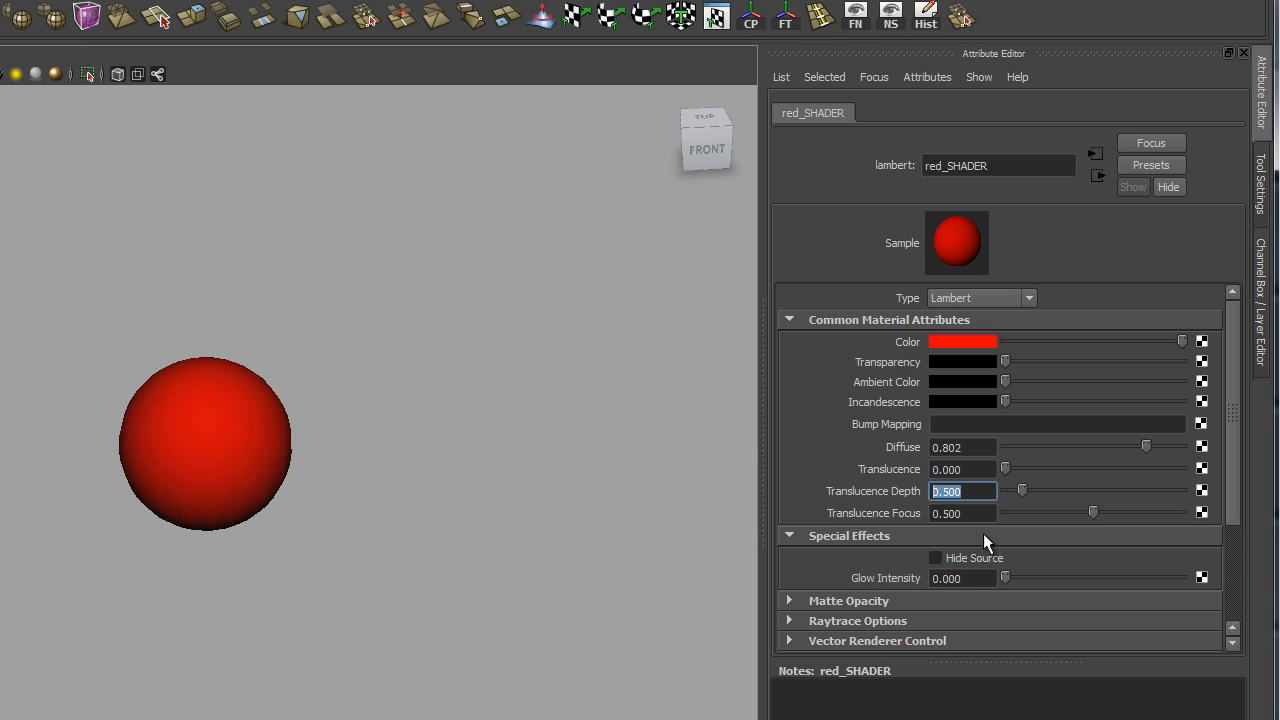
{"action": "key", "text": "Tab"}
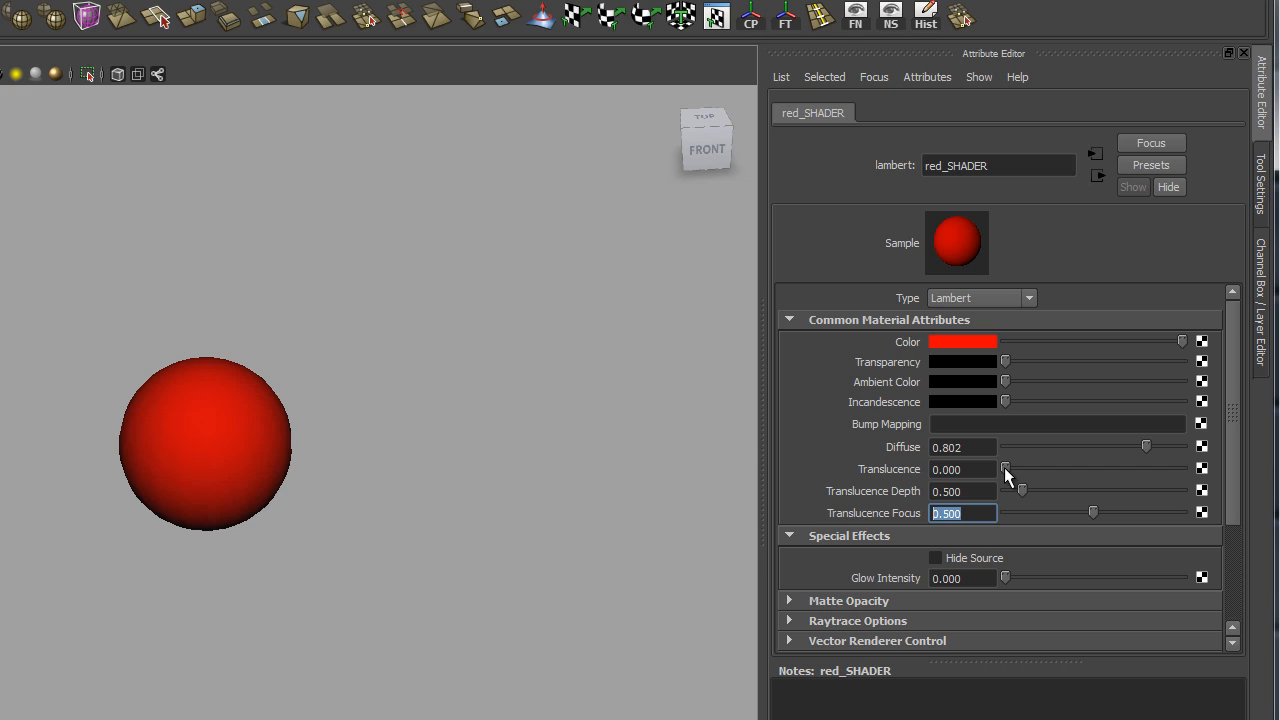
{"action": "mouse_move", "coordinate": [1005, 467]}
{"action": "left_mouse_down"}
{"action": "mouse_move", "coordinate": [1034, 472]}
{"action": "mouse_move", "coordinate": [992, 474]}
{"action": "left_mouse_up"}
{"action": "left_click", "coordinate": [976, 580]}
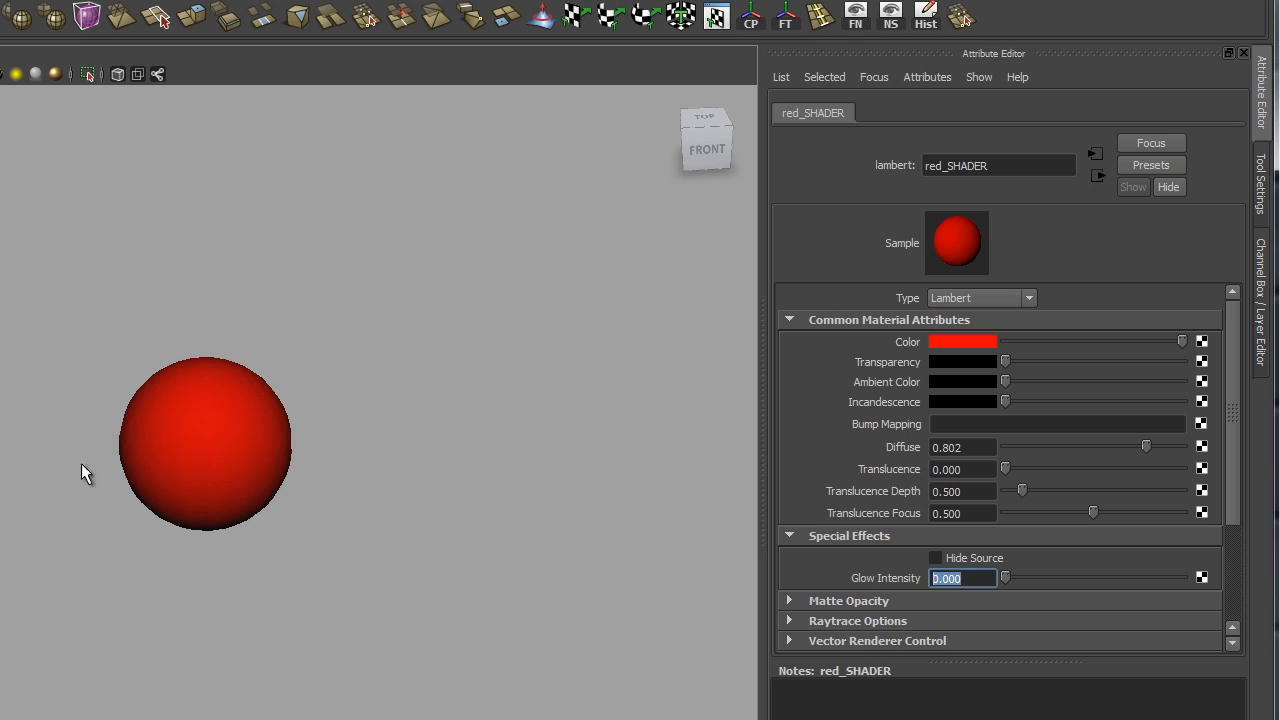
{"action": "left_click_drag", "start_coordinate": [1006, 577], "coordinate": [1036, 577]}
Step: Select the sphere, show its wireframe, and move in for a head-on view
{"action": "left_click", "coordinate": [549, 73]}
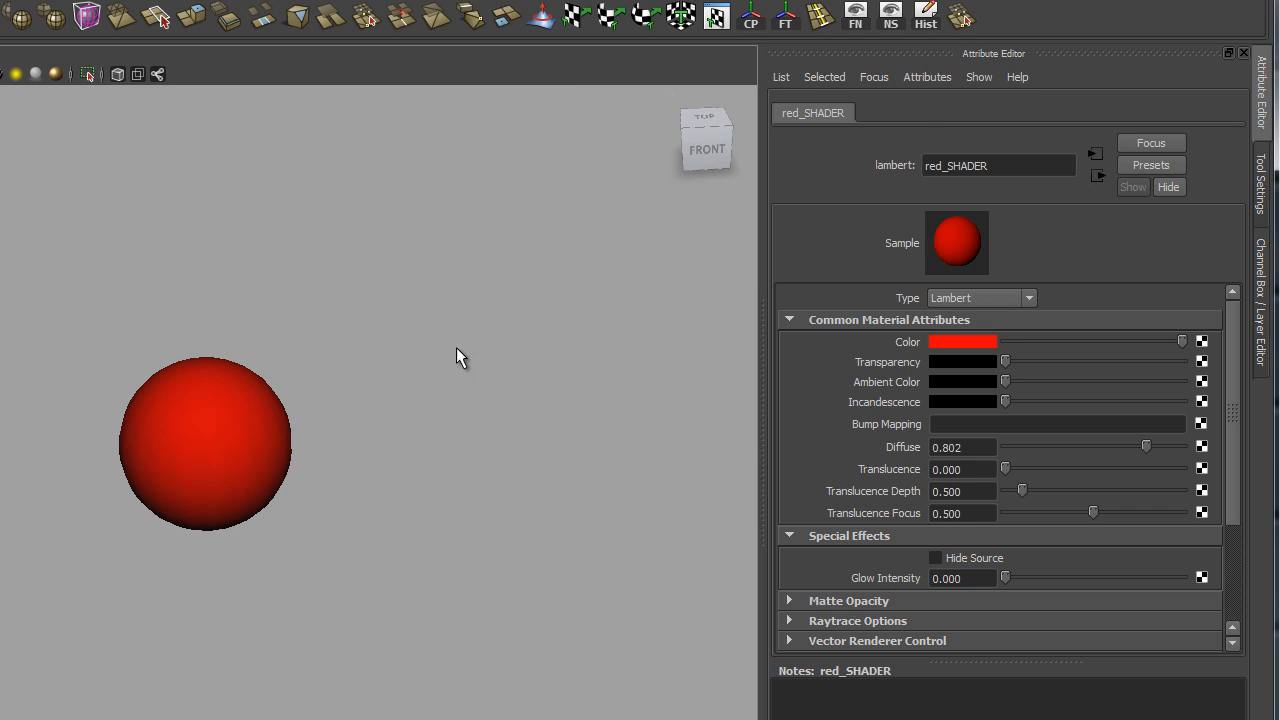
{"action": "key", "text": "ctrl+z"}
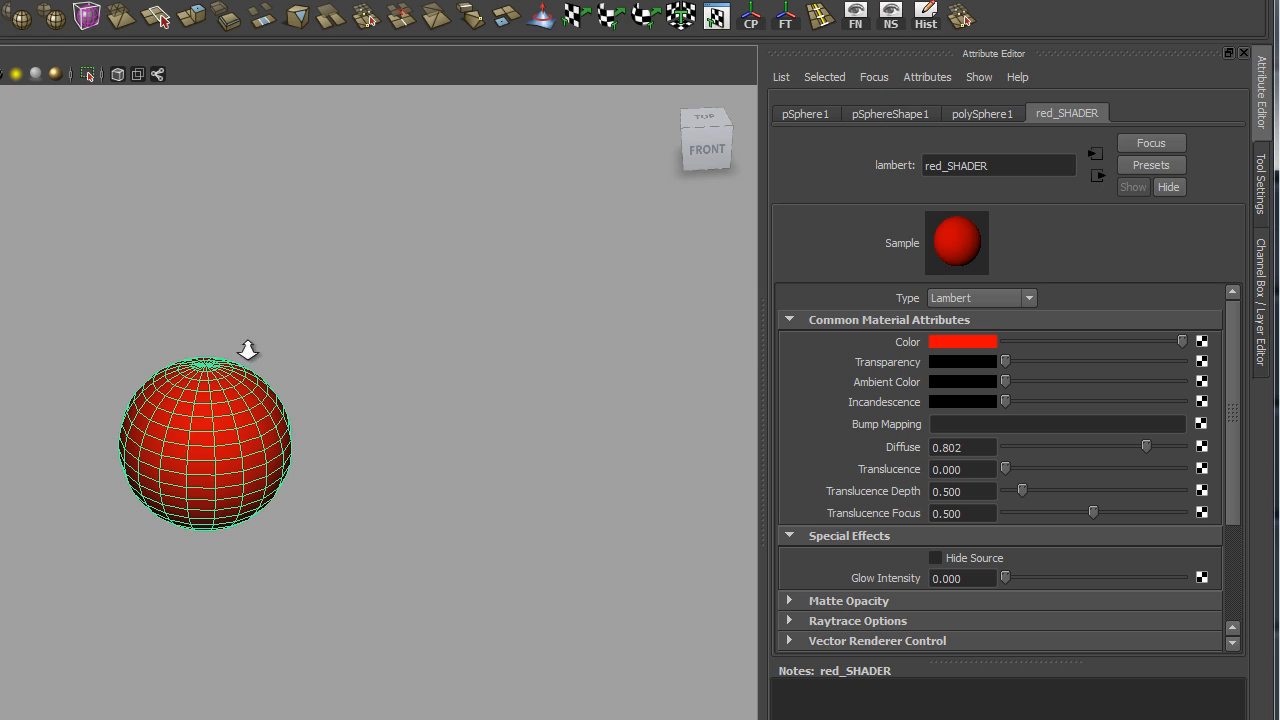
{"action": "right_click_drag", "start_coordinate": [249, 349], "coordinate": [272, 551], "text": "alt"}
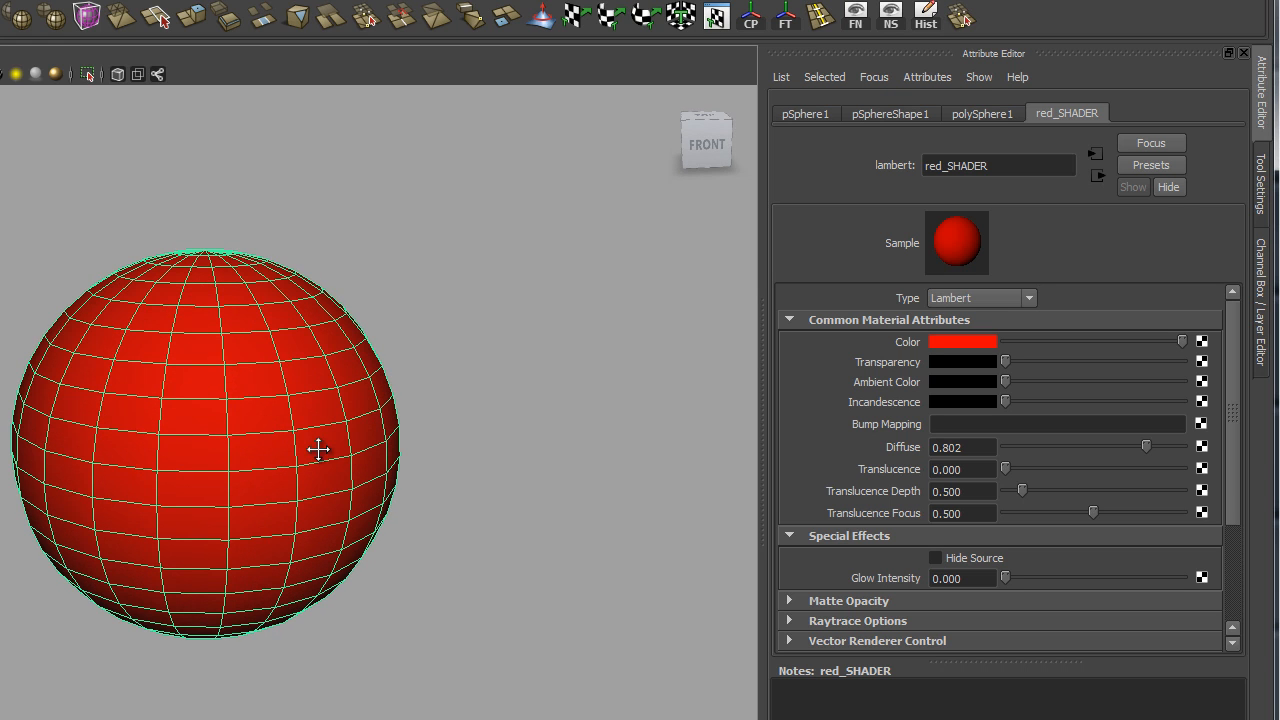
{"action": "left_click_drag", "start_coordinate": [320, 449], "coordinate": [391, 474], "text": "alt"}
{"action": "right_click_drag", "start_coordinate": [391, 474], "coordinate": [335, 353], "text": "alt"}
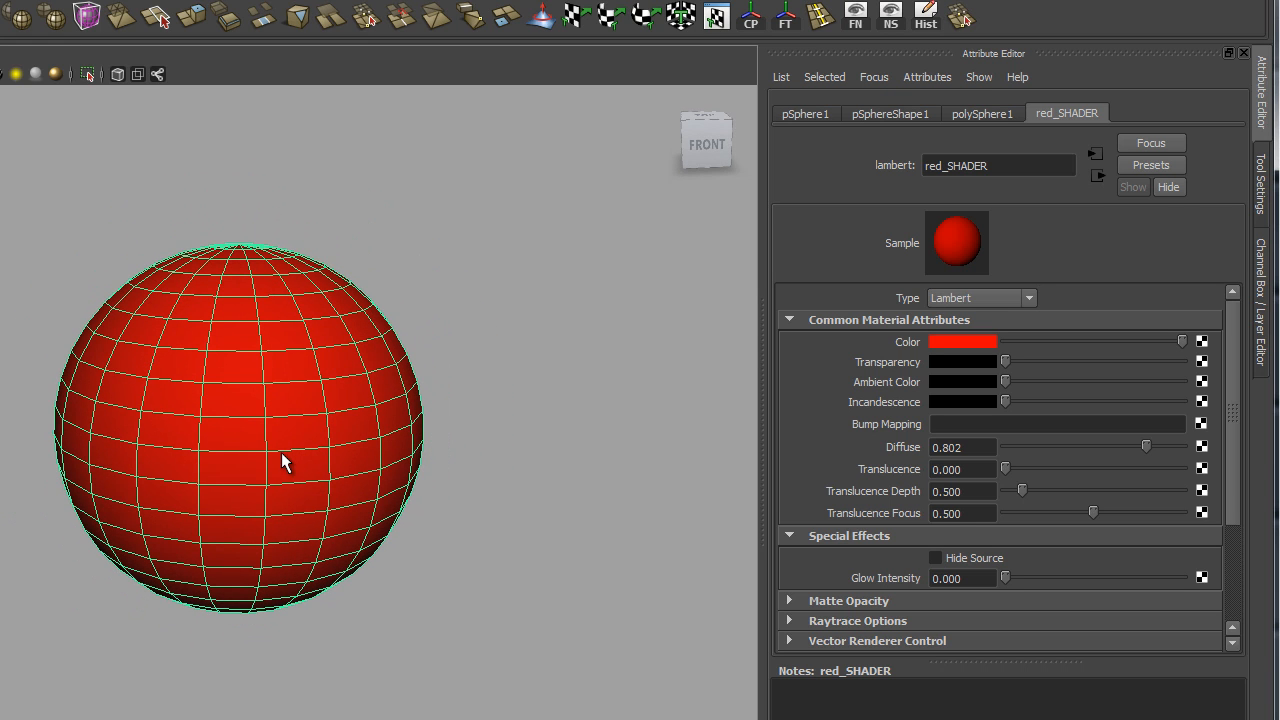
Step: Switch the sphere to Face mode and select a rectangular patch of five front faces
{"action": "right_click", "coordinate": [229, 405]}
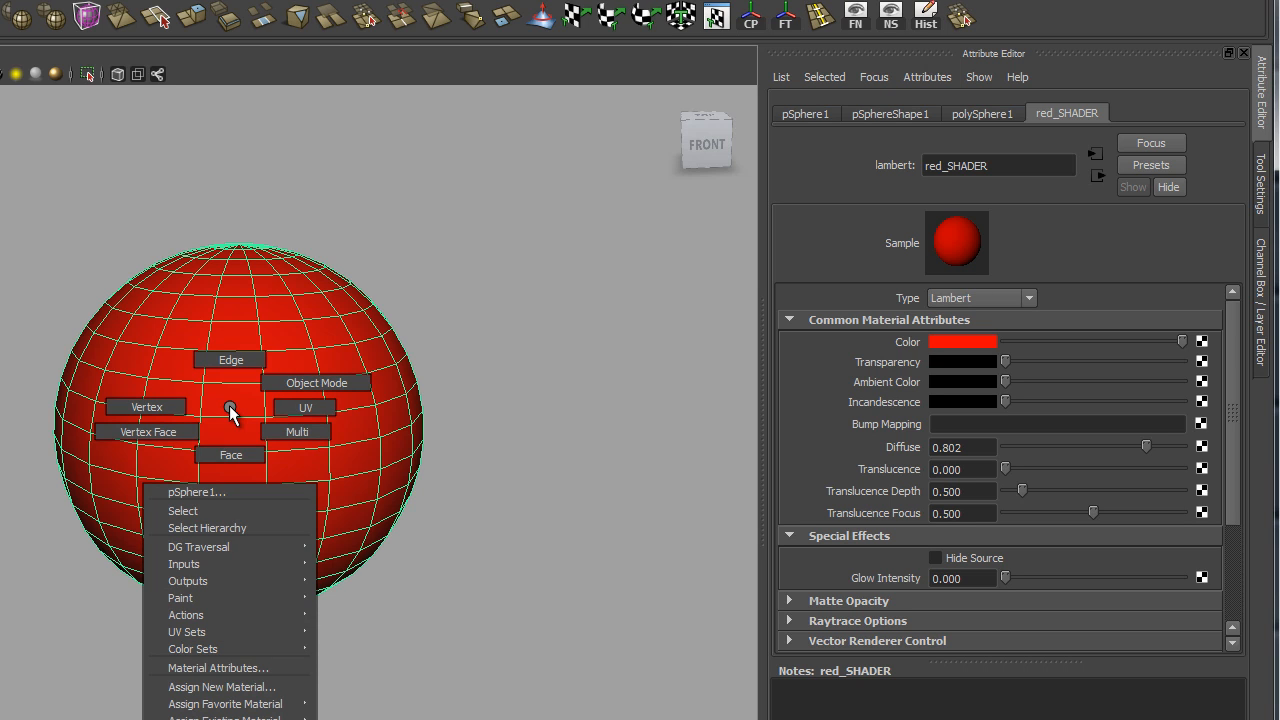
{"action": "left_click", "coordinate": [231, 453]}
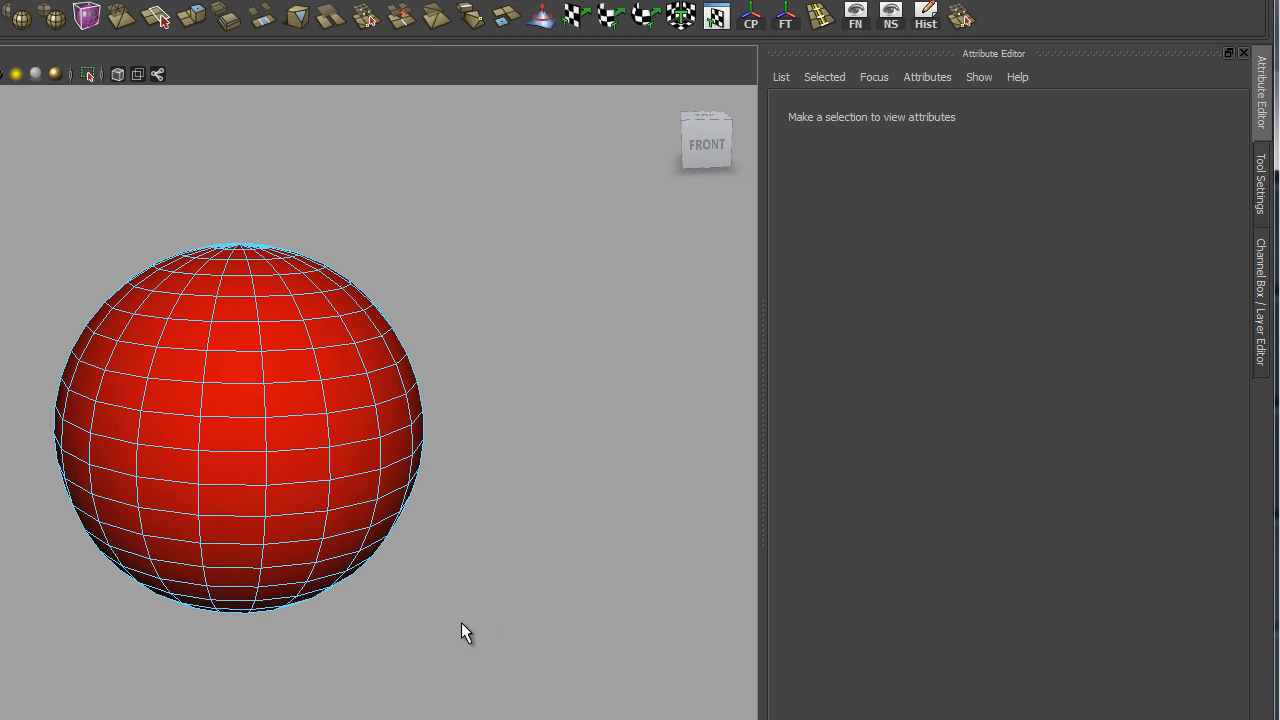
{"action": "left_click", "coordinate": [219, 413]}
{"action": "left_click", "coordinate": [163, 397], "text": "shift"}
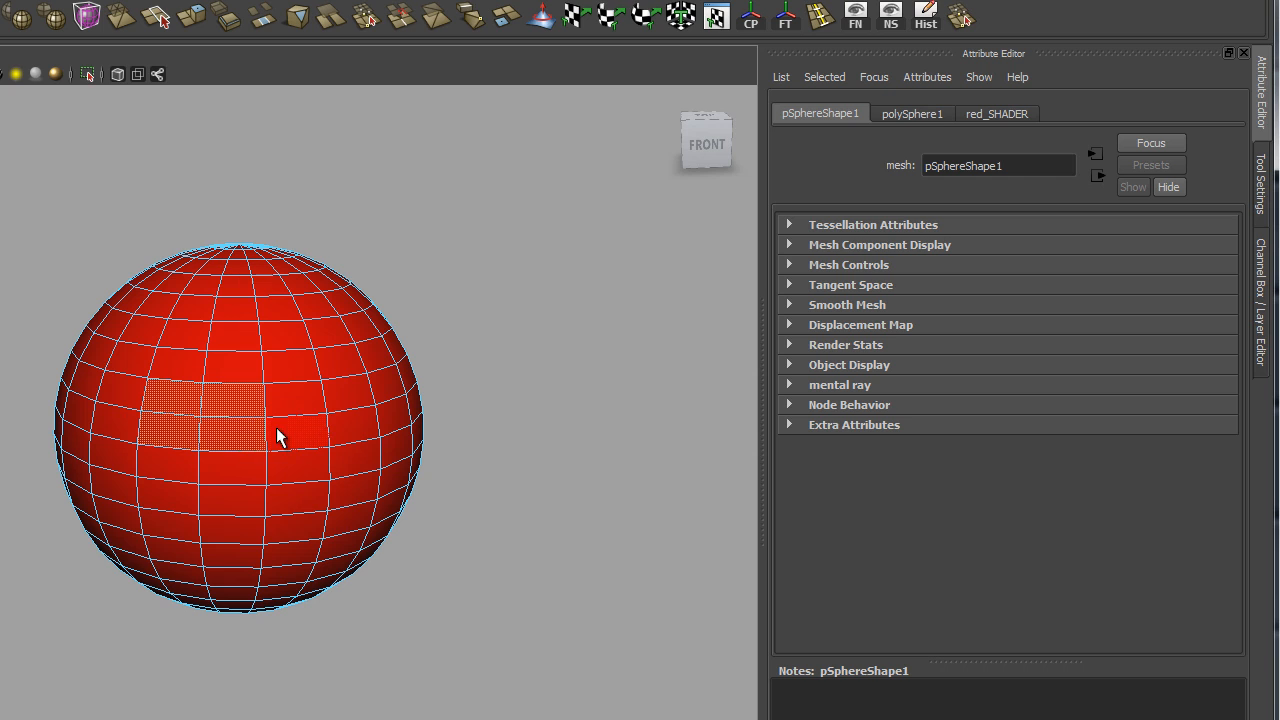
{"action": "left_click", "coordinate": [276, 427], "text": "shift"}
{"action": "left_click", "coordinate": [288, 459], "text": "shift"}
{"action": "left_click", "coordinate": [240, 466], "text": "shift"}
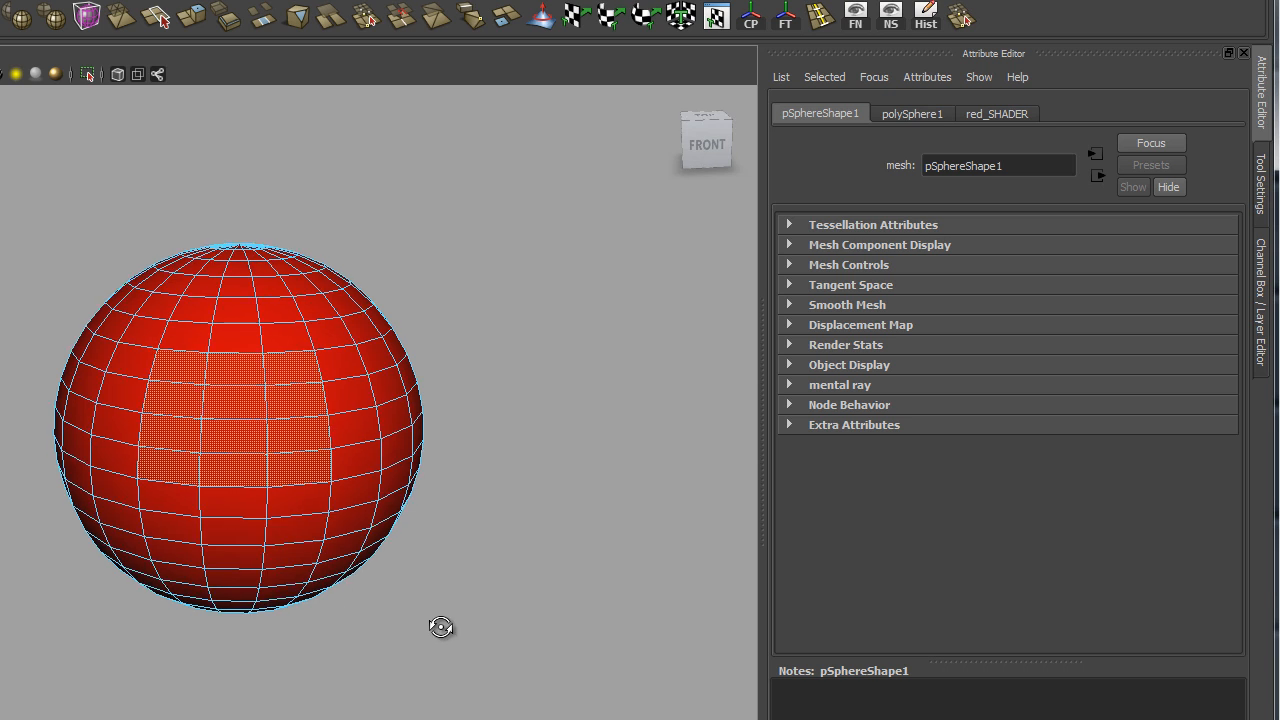
{"action": "left_click_drag", "start_coordinate": [443, 626], "coordinate": [420, 606], "text": "alt"}
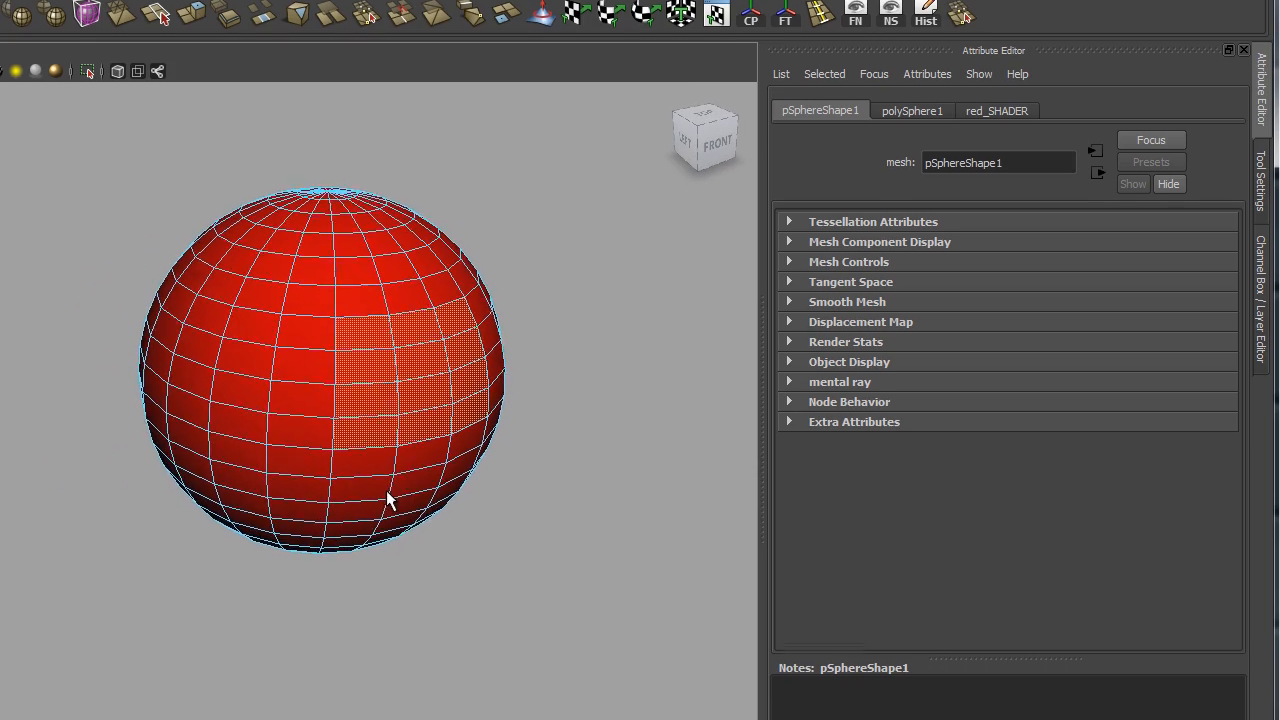
{"action": "mouse_move", "coordinate": [390, 500]}
{"action": "left_mouse_down", "text": "alt"}
{"action": "mouse_move", "coordinate": [349, 507]}
{"action": "mouse_move", "coordinate": [399, 513]}
{"action": "left_mouse_up", "text": "alt"}
Step: Assign a new favourite Blinn material (blinn2) to the selected face patch
{"action": "right_click", "coordinate": [388, 314]}
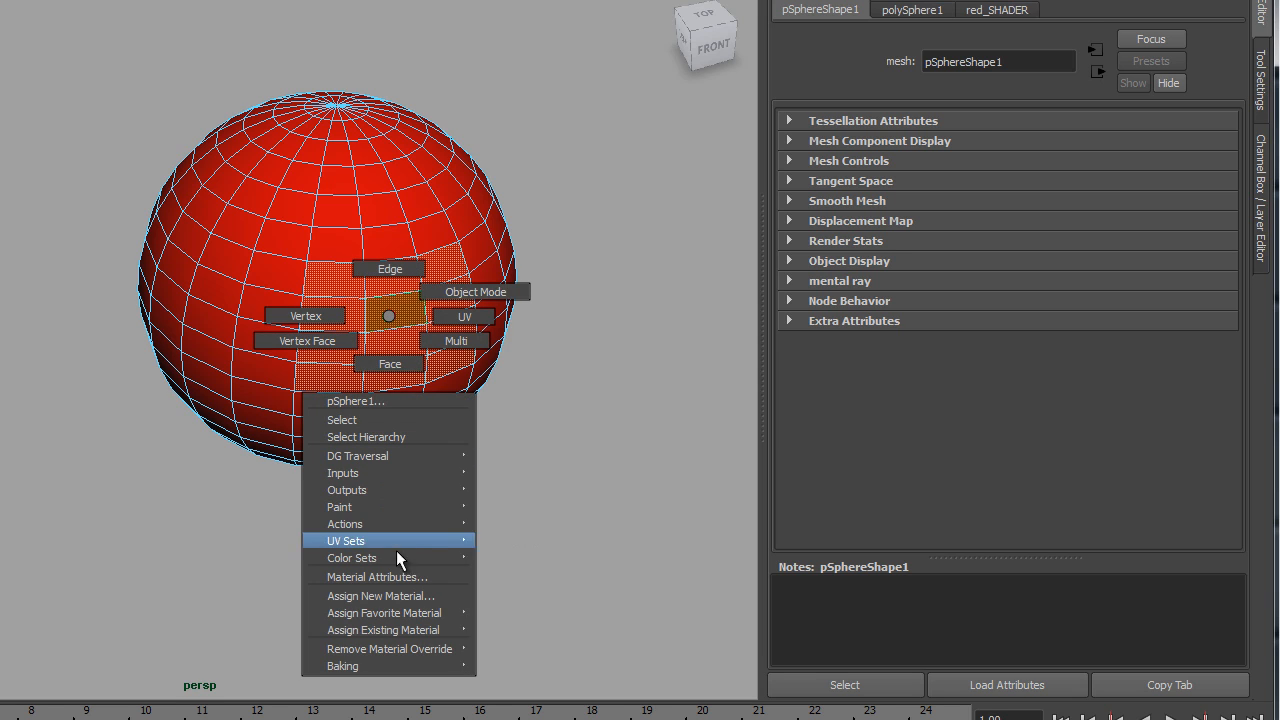
{"action": "mouse_move", "coordinate": [352, 615]}
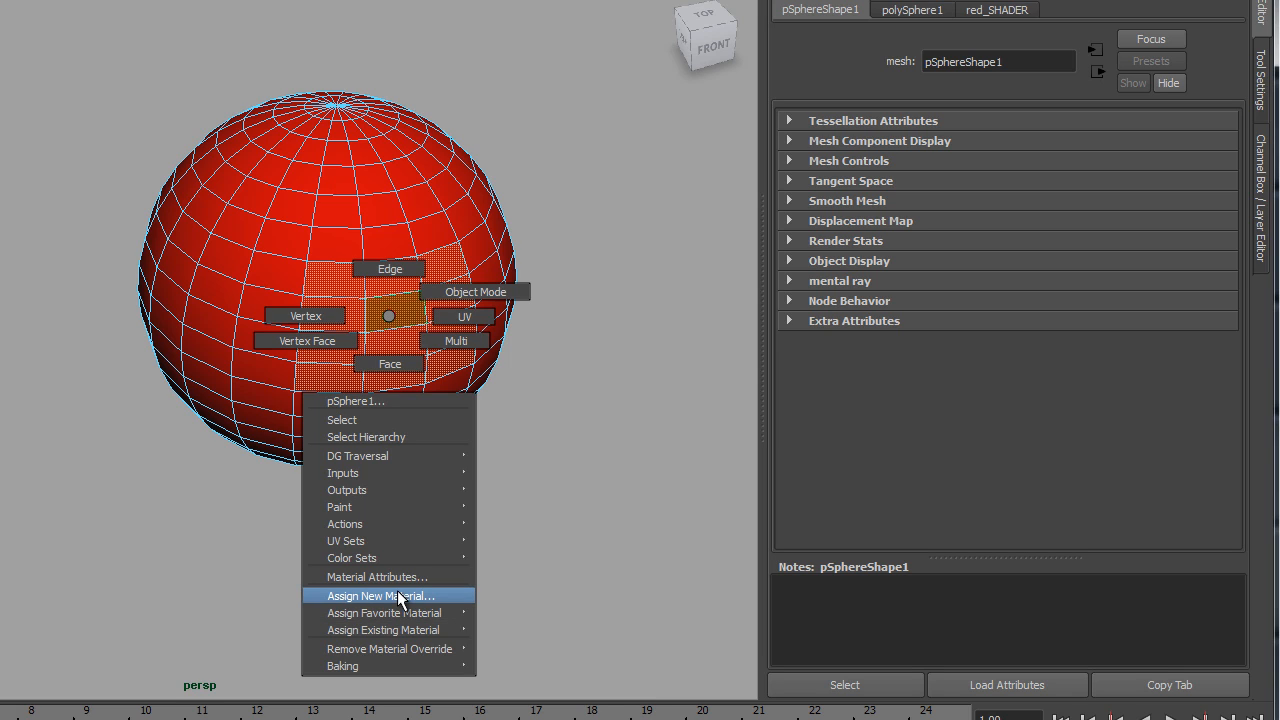
{"action": "mouse_move", "coordinate": [394, 606]}
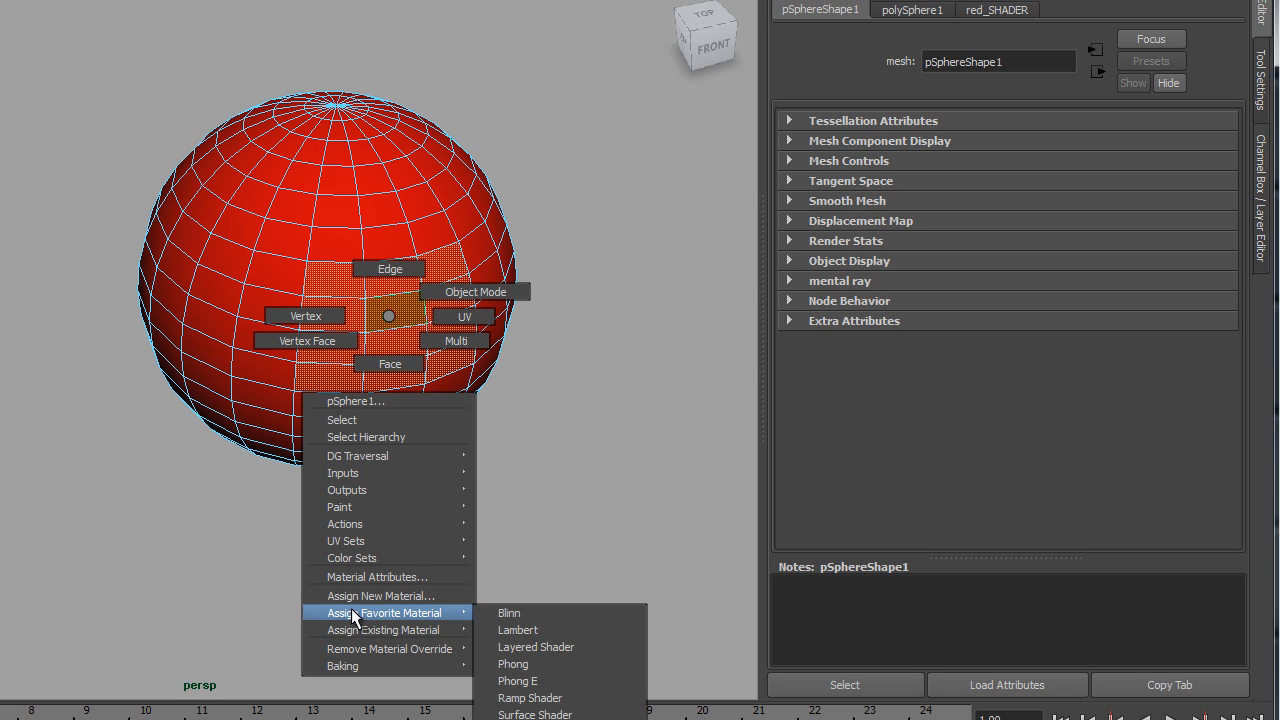
{"action": "left_click", "coordinate": [512, 615]}
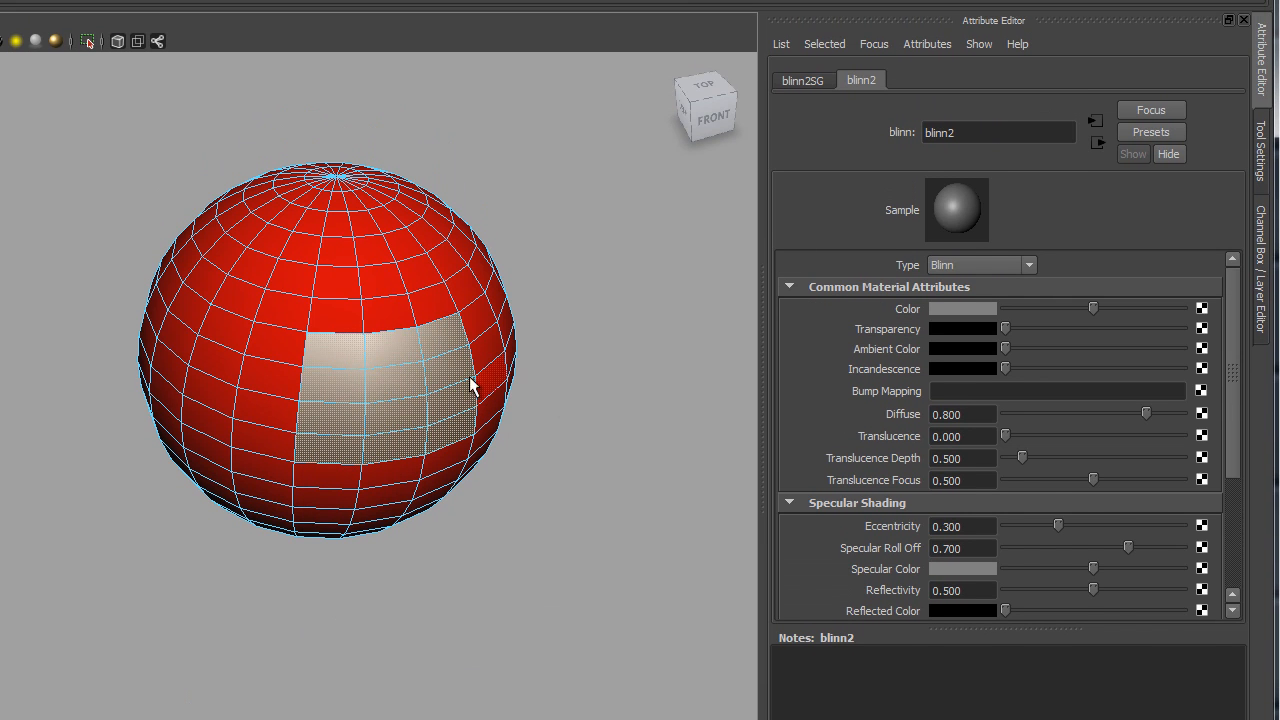
{"action": "middle_click_drag", "start_coordinate": [457, 366], "coordinate": [294, 343], "text": "alt"}
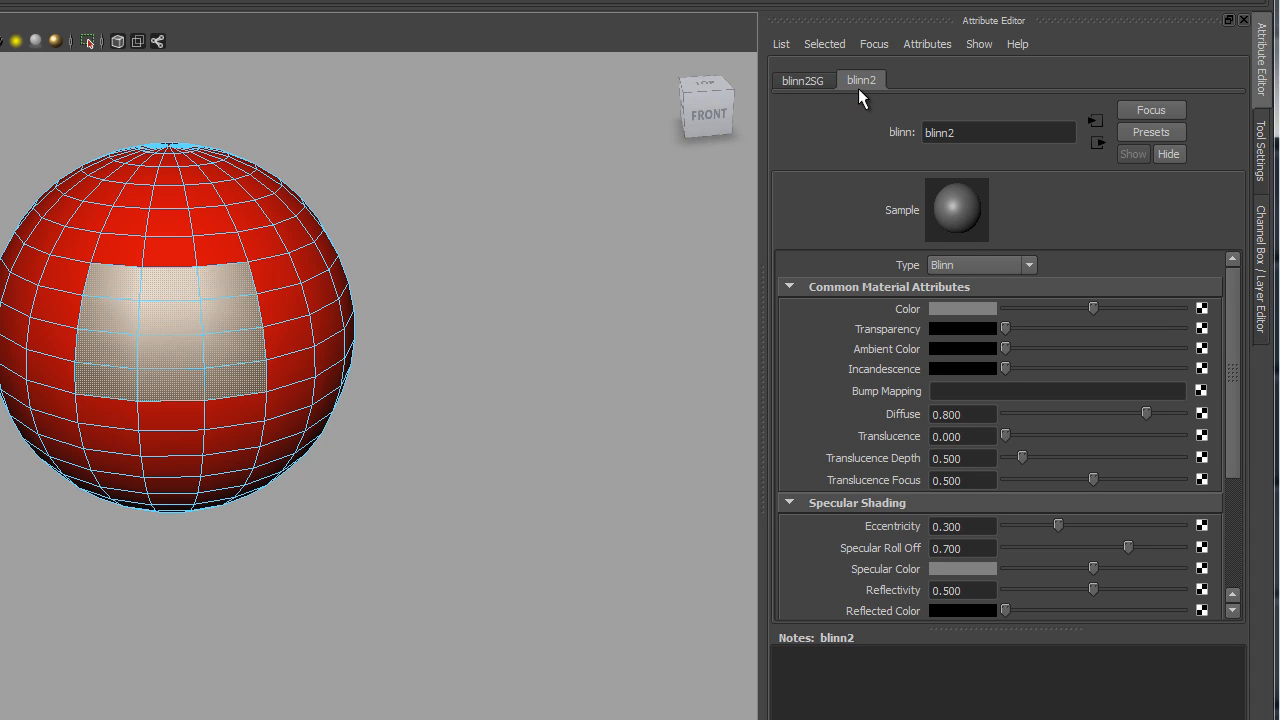
Step: Rename blinn2 to green_blinn_SHADER and lower its Eccentricity to 0.045
{"action": "double_click", "coordinate": [968, 140]}
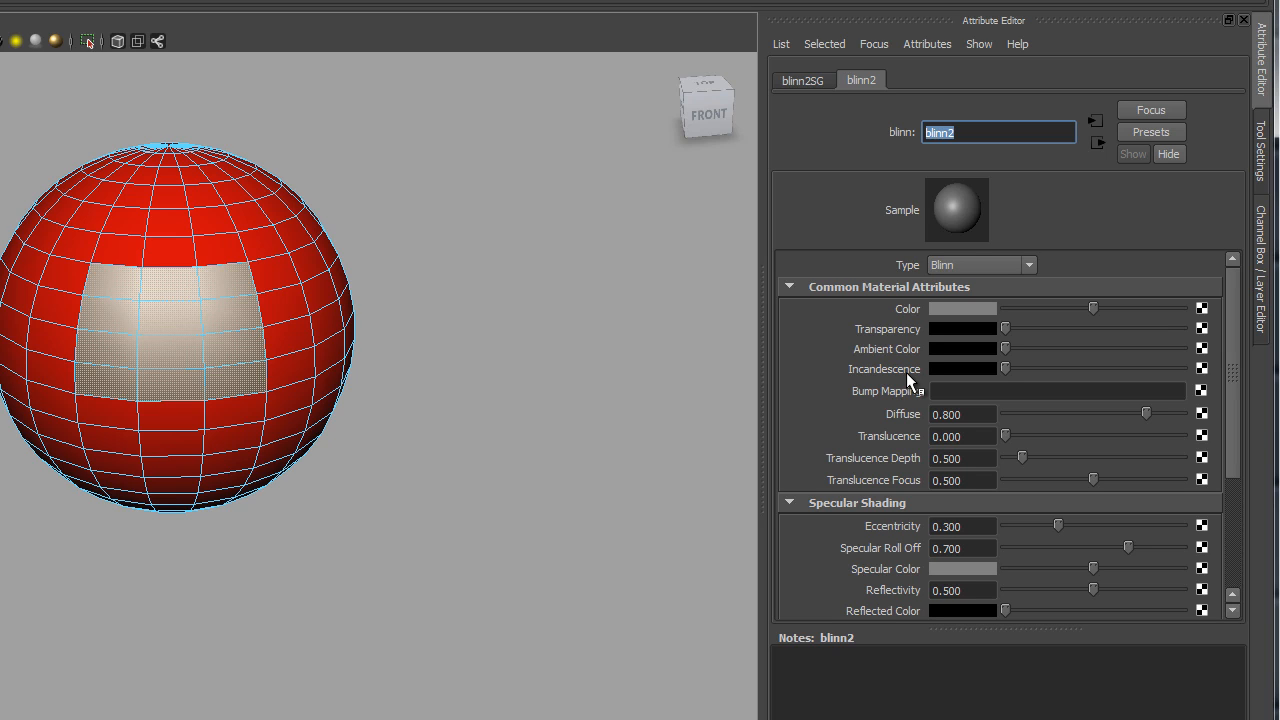
{"action": "type", "text": "g"}
{"action": "type", "text": "rre"}
{"action": "key", "text": "BackSpace"}
{"action": "key", "text": "BackSpace"}
{"action": "type", "text": "een"}
{"action": "type", "text": " blinn"}
{"action": "type", "text": " SHADER"}
{"action": "key", "text": "Return"}
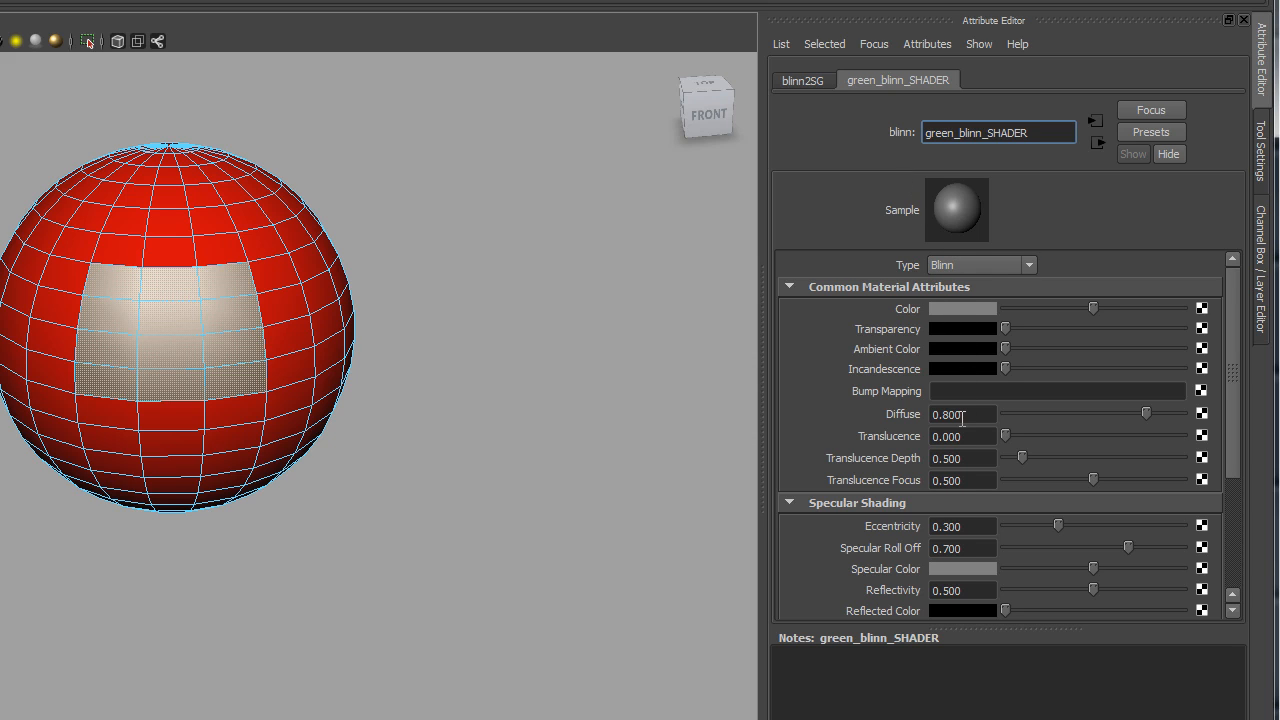
{"action": "scroll", "coordinate": [955, 468], "scroll_direction": "down", "scroll_amount": 3}
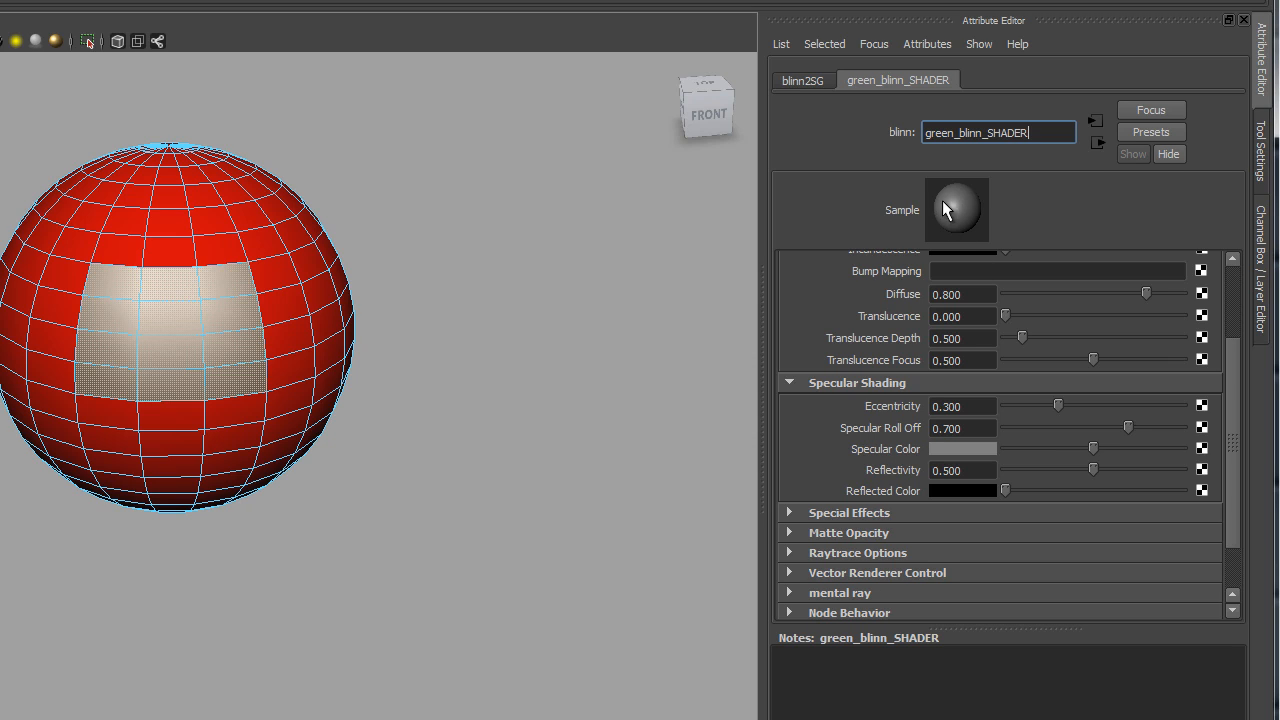
{"action": "left_click_drag", "start_coordinate": [1050, 402], "coordinate": [1012, 397]}
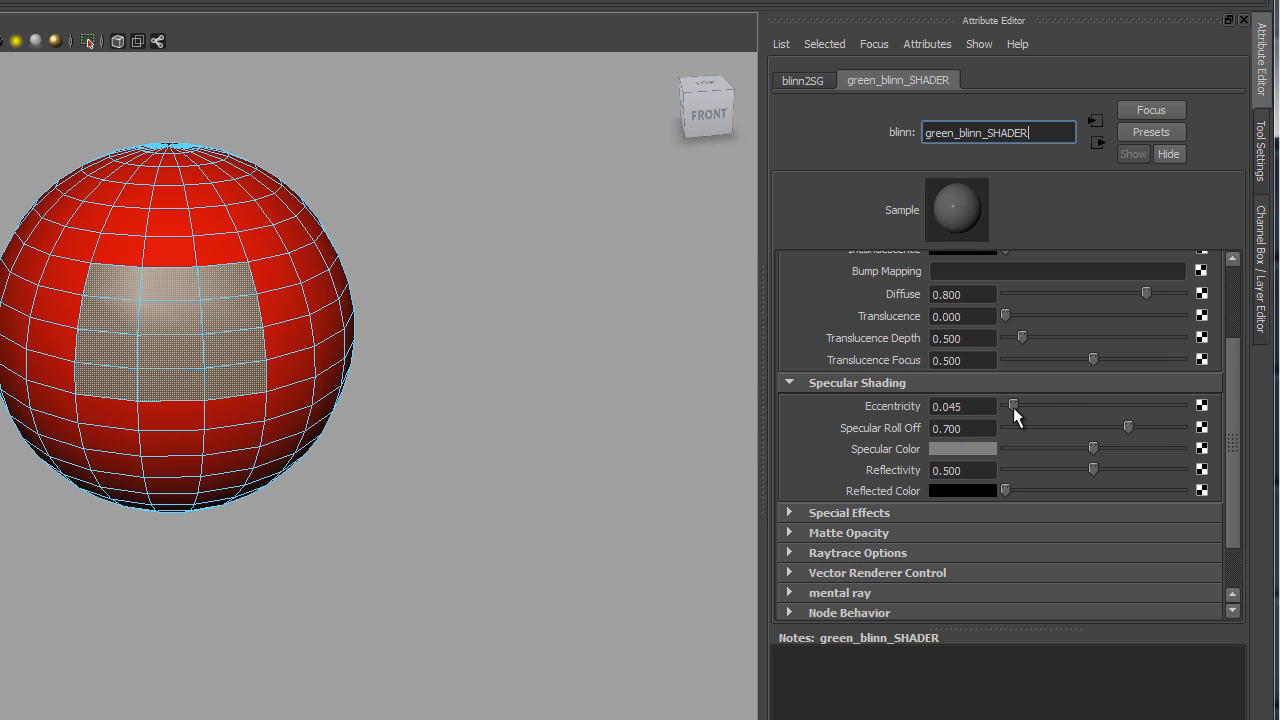
Step: Set green_blinn_SHADER's Eccentricity to 0.226 and Specular Roll Off to 1.000
{"action": "left_click_drag", "start_coordinate": [1013, 407], "coordinate": [1110, 406]}
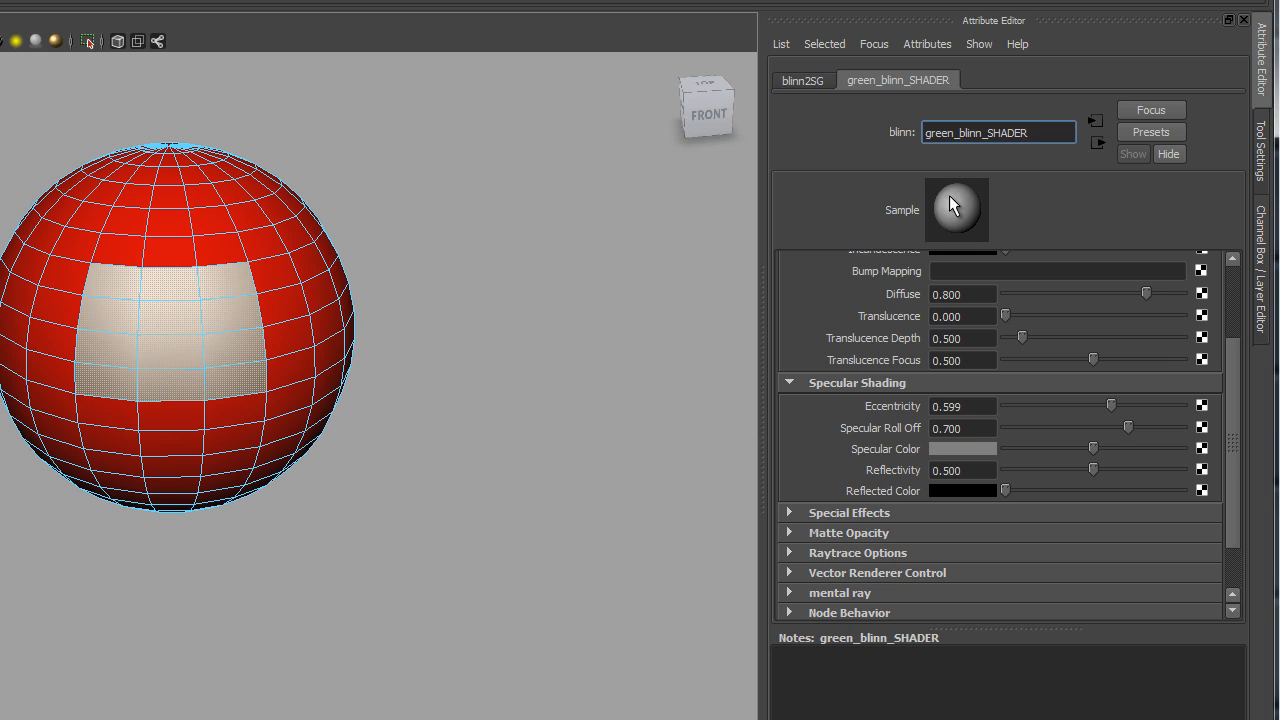
{"action": "left_click_drag", "start_coordinate": [1112, 406], "coordinate": [1046, 406]}
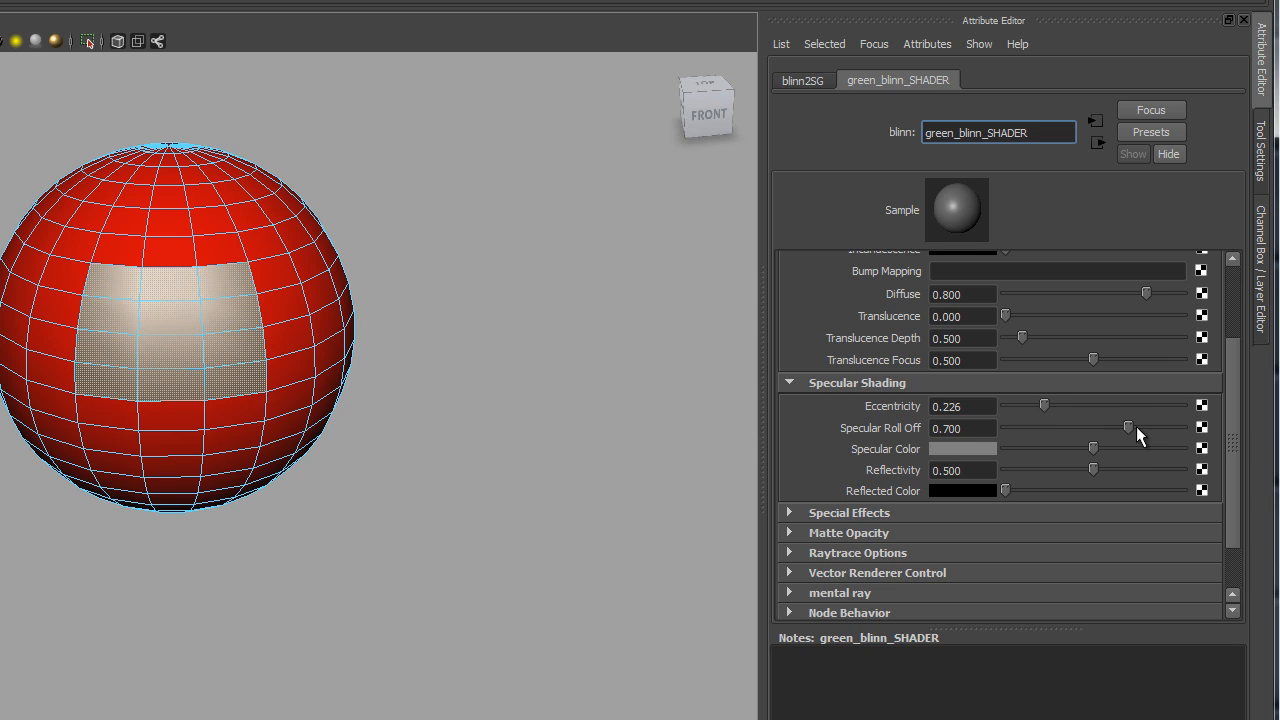
{"action": "left_click_drag", "start_coordinate": [1129, 427], "coordinate": [981, 428]}
{"action": "left_click_drag", "start_coordinate": [1003, 423], "coordinate": [1212, 430]}
Step: Give green_blinn_SHADER a darkened red Specular Color and a teal base Color
{"action": "left_click", "coordinate": [948, 449]}
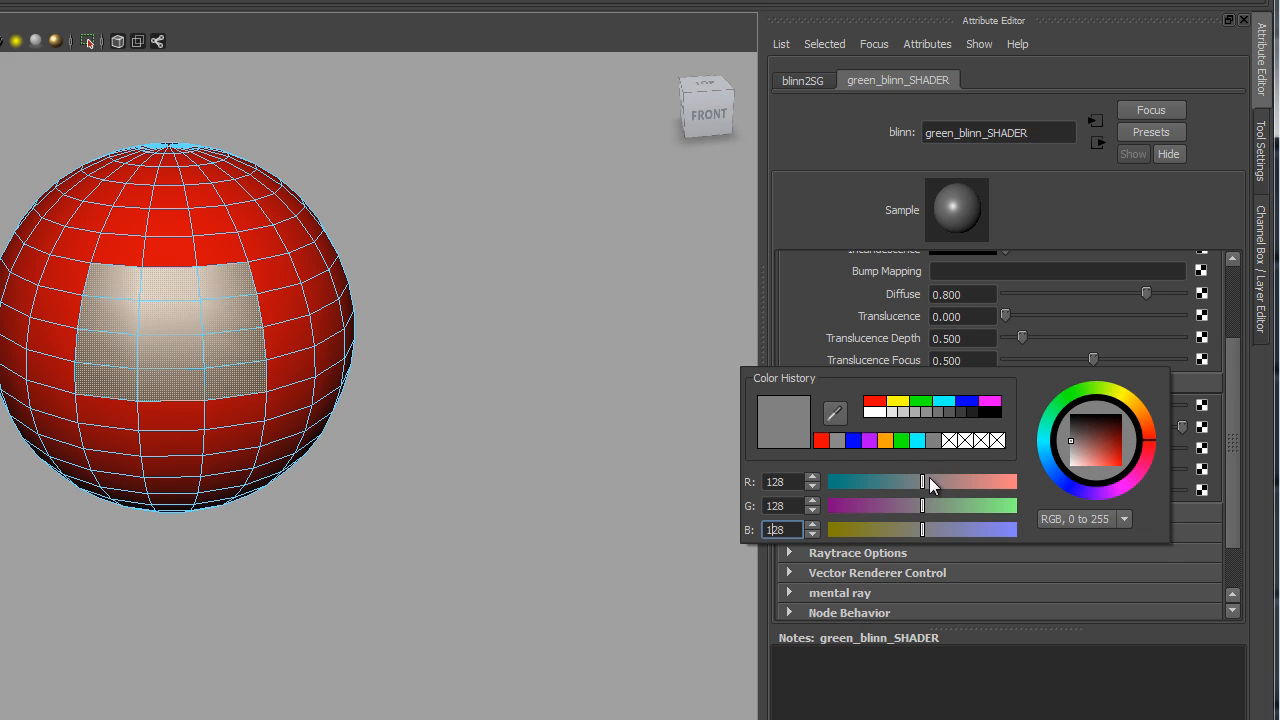
{"action": "left_click", "coordinate": [824, 441]}
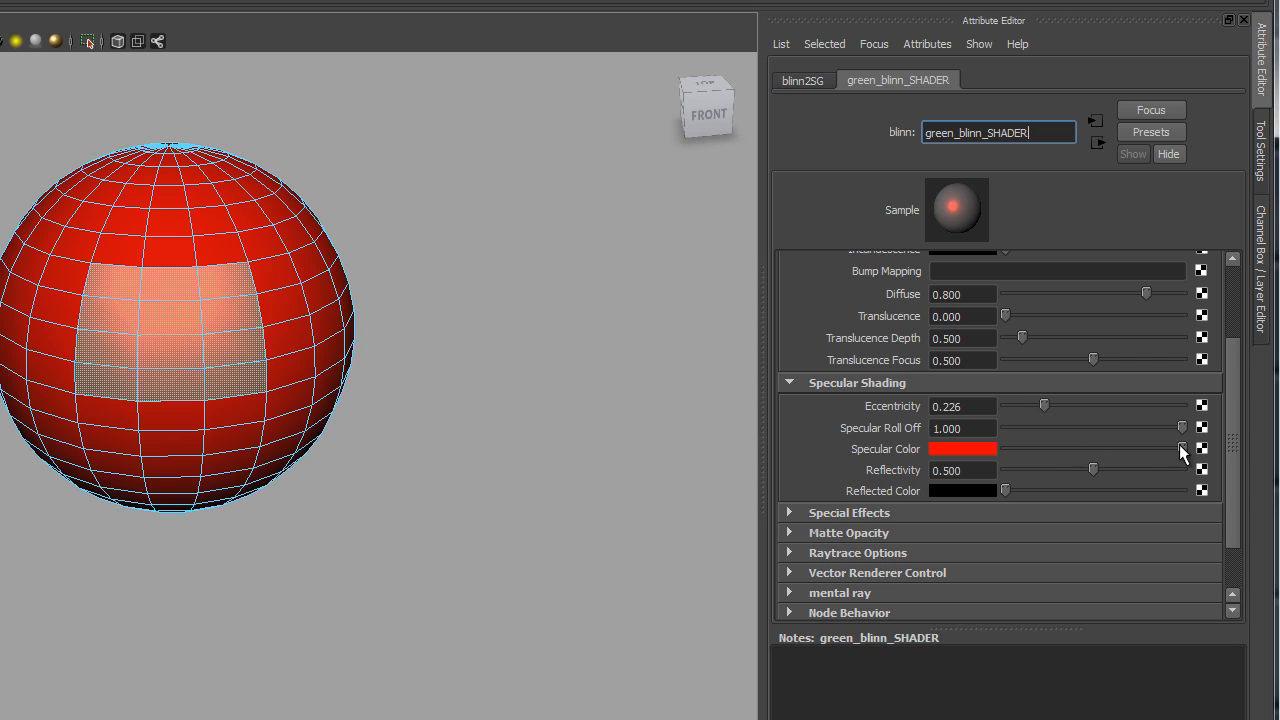
{"action": "left_click_drag", "start_coordinate": [1179, 444], "coordinate": [1084, 434]}
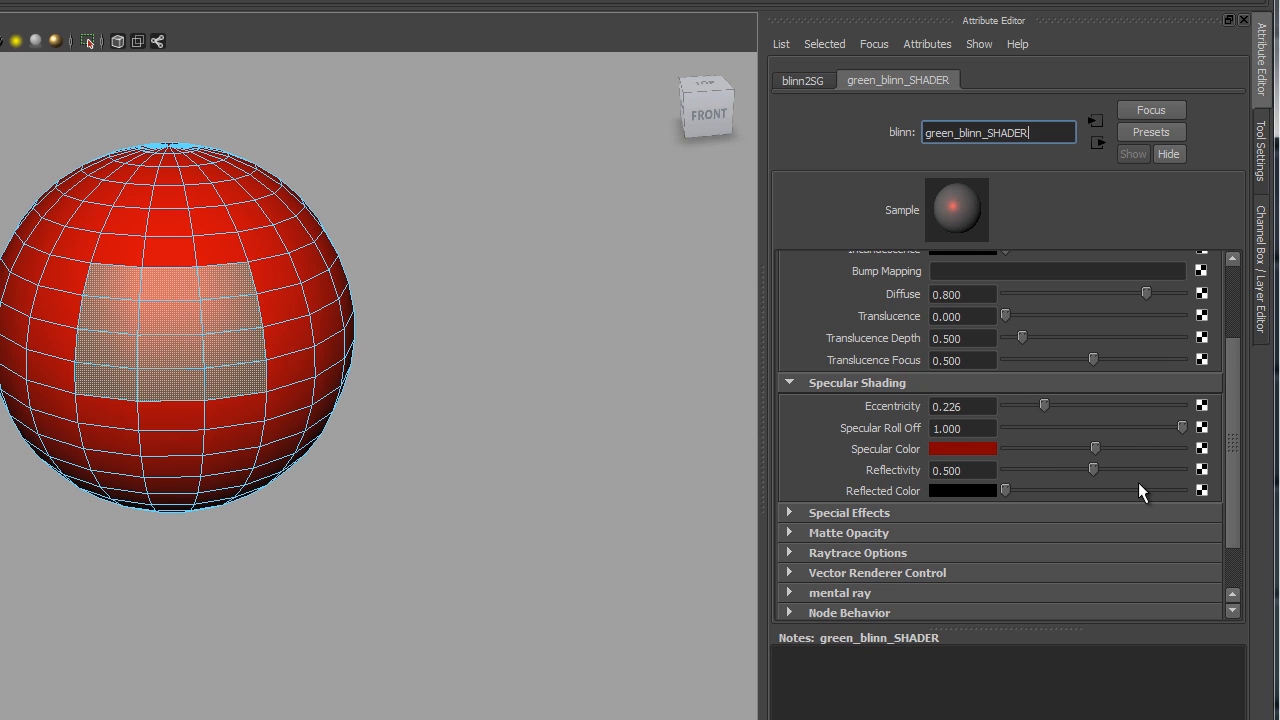
{"action": "scroll", "coordinate": [1120, 440], "scroll_direction": "up", "scroll_amount": 3}
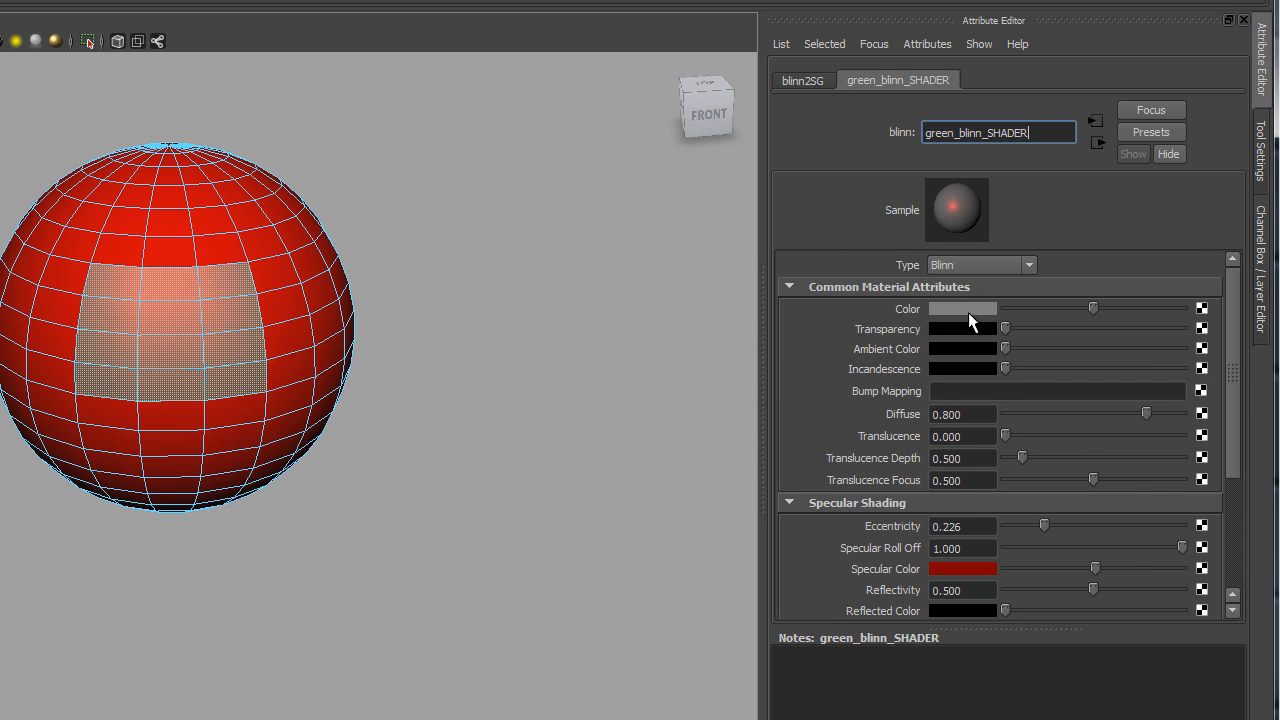
{"action": "left_click", "coordinate": [968, 310]}
{"action": "left_click_drag", "start_coordinate": [880, 340], "coordinate": [841, 331]}
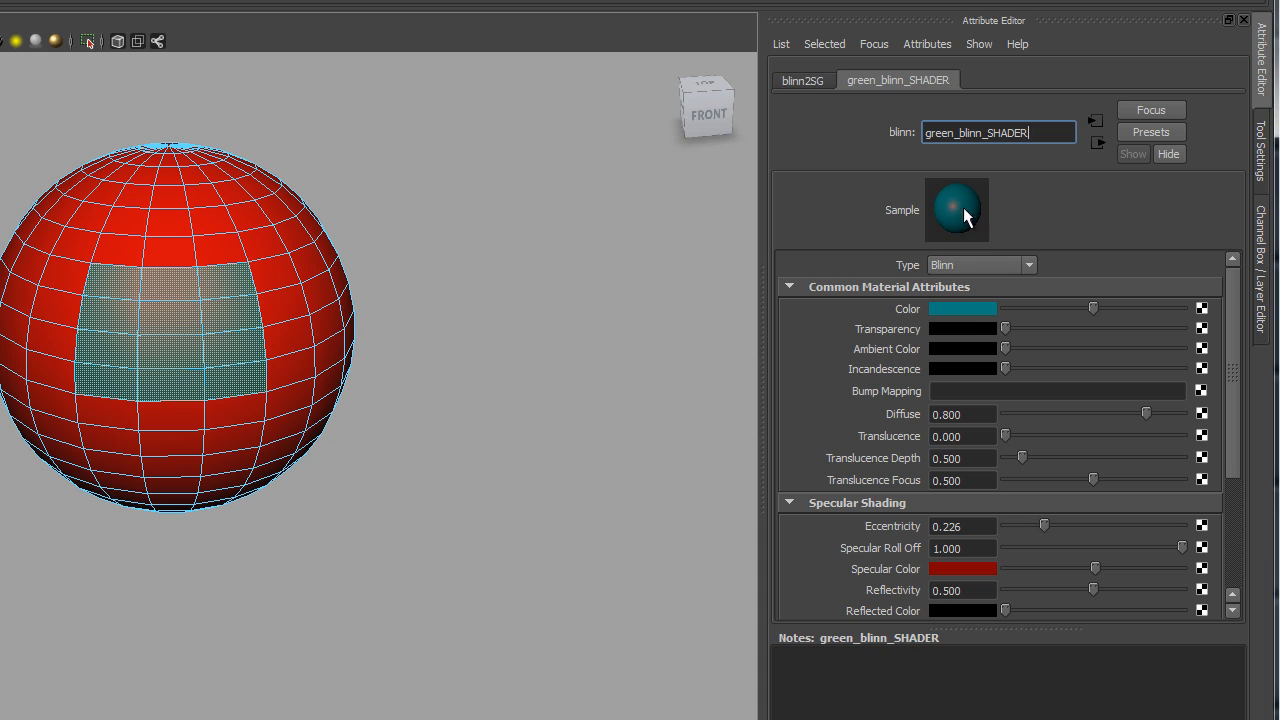
{"action": "left_click_drag", "start_coordinate": [1231, 423], "coordinate": [1232, 448]}
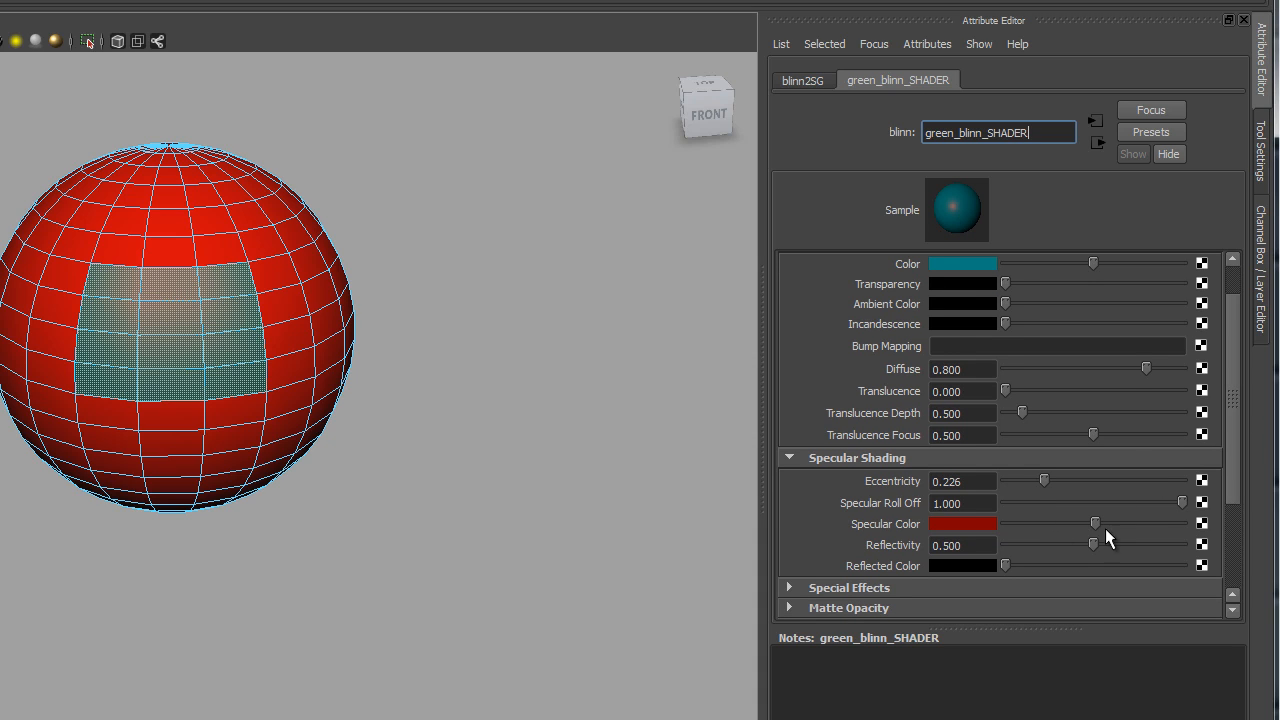
{"action": "mouse_move", "coordinate": [1096, 522]}
{"action": "left_mouse_down"}
{"action": "mouse_move", "coordinate": [1134, 525]}
{"action": "mouse_move", "coordinate": [1102, 522]}
{"action": "left_mouse_up"}
{"action": "left_click_drag", "start_coordinate": [408, 436], "coordinate": [358, 418], "text": "alt"}
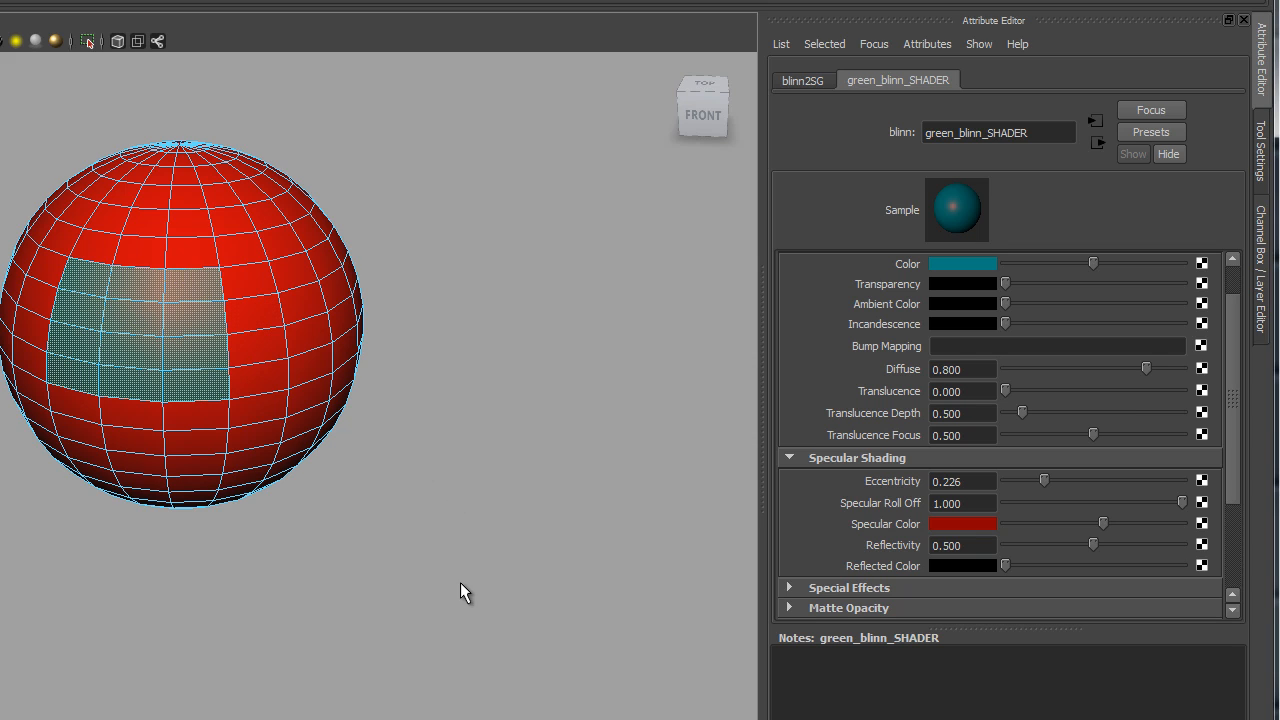
Step: Return the sphere to Object Mode, deselect everything, and orbit to inspect the teal patch
{"action": "left_click_drag", "start_coordinate": [460, 582], "coordinate": [466, 554], "text": "alt"}
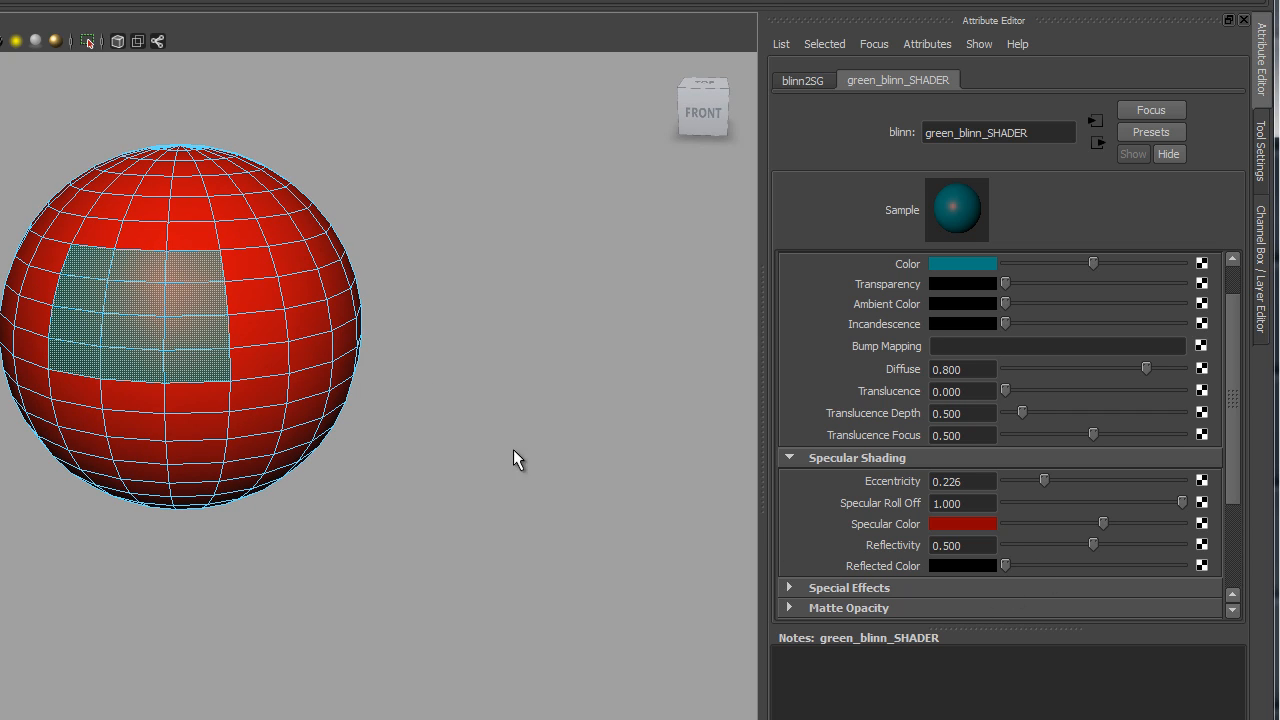
{"action": "right_click", "coordinate": [287, 283]}
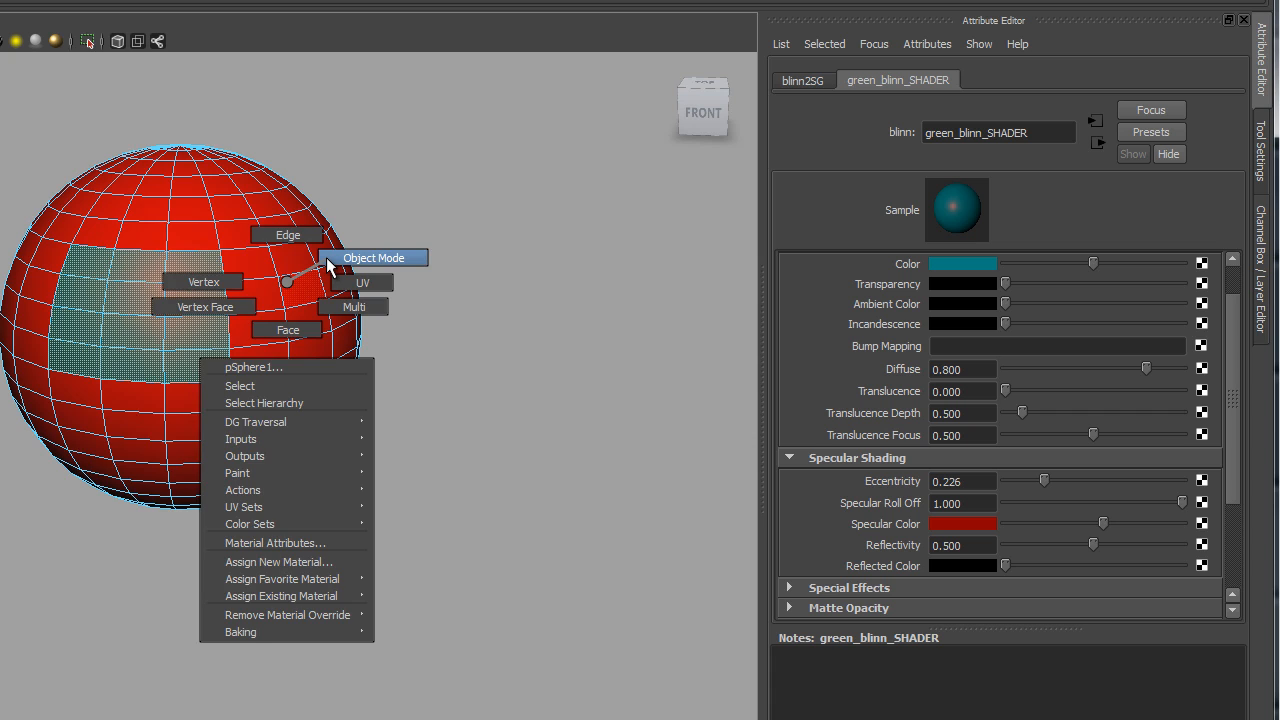
{"action": "left_click", "coordinate": [326, 257]}
{"action": "left_click_drag", "start_coordinate": [395, 462], "coordinate": [540, 477], "text": "alt"}
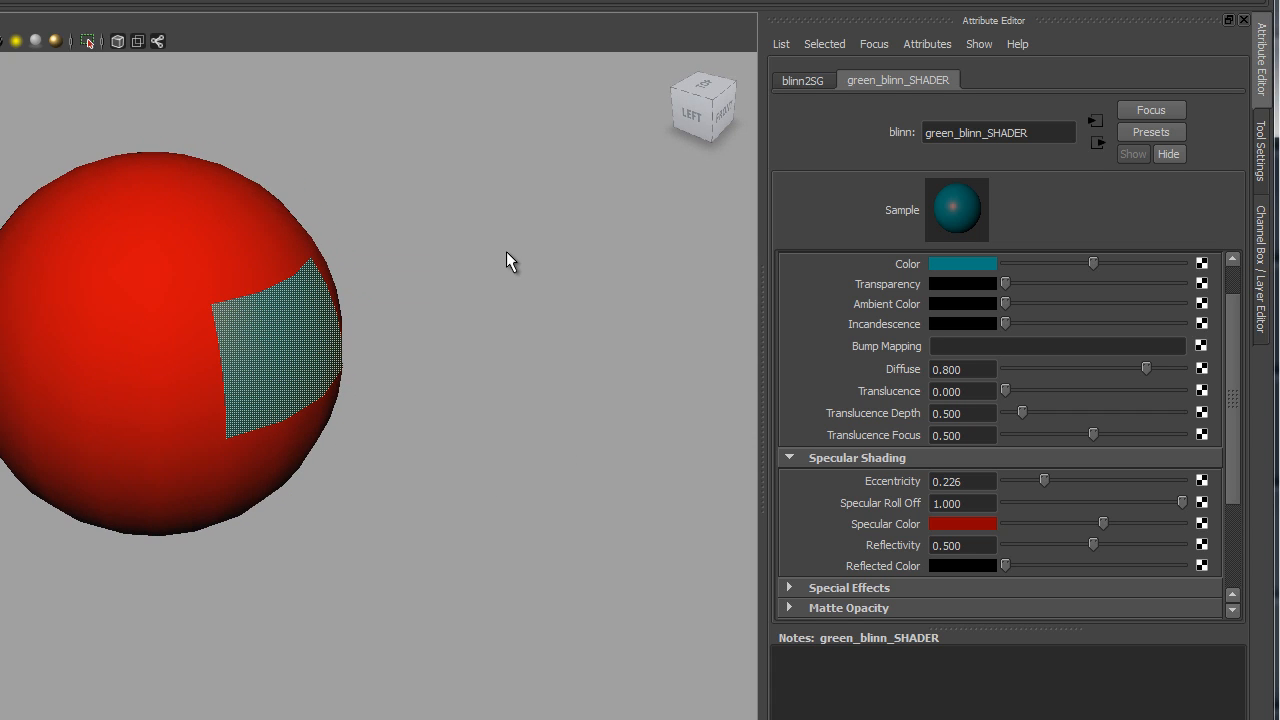
{"action": "left_click", "coordinate": [391, 190]}
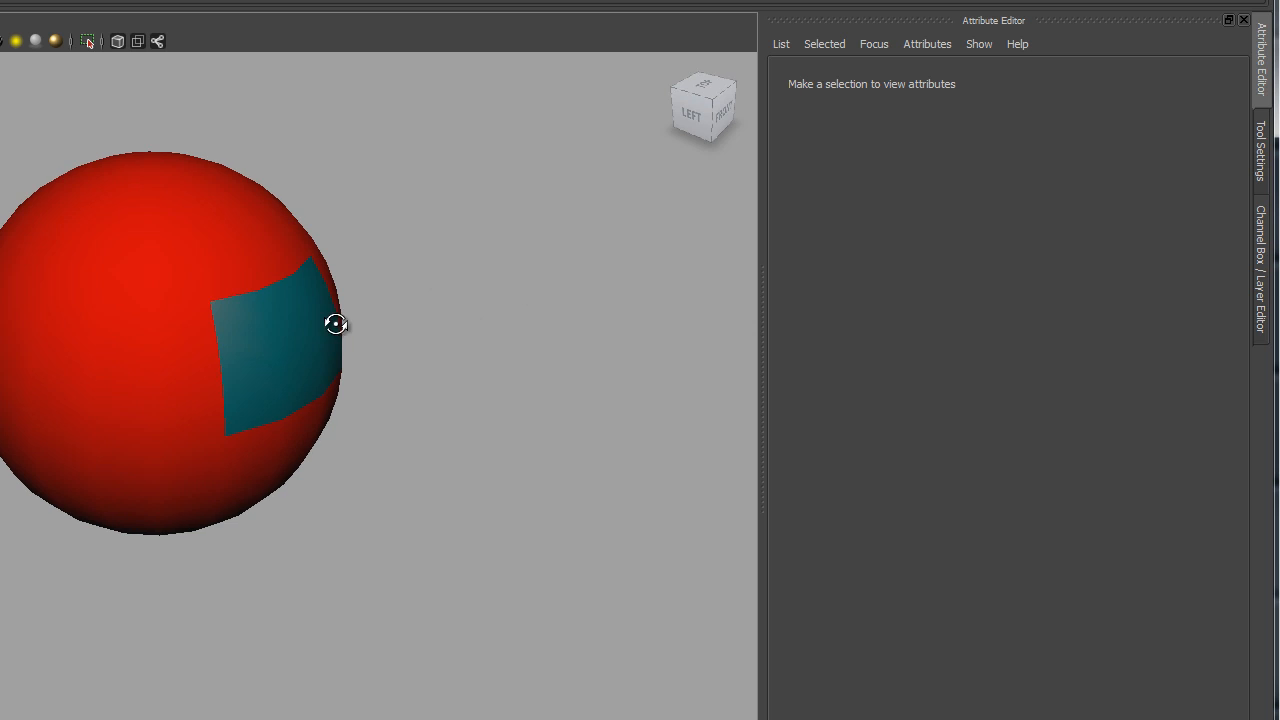
{"action": "left_click_drag", "start_coordinate": [334, 323], "coordinate": [274, 324], "text": "alt"}
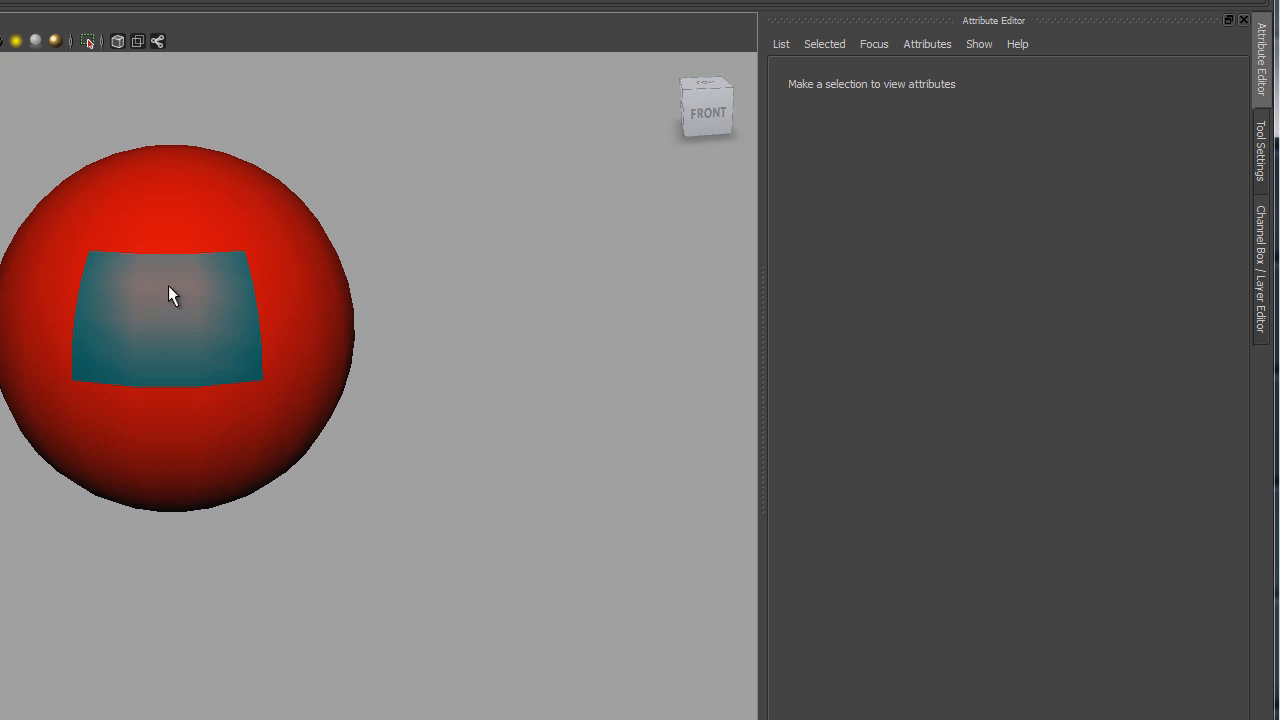
{"action": "left_click_drag", "start_coordinate": [173, 292], "coordinate": [400, 371], "text": "alt"}
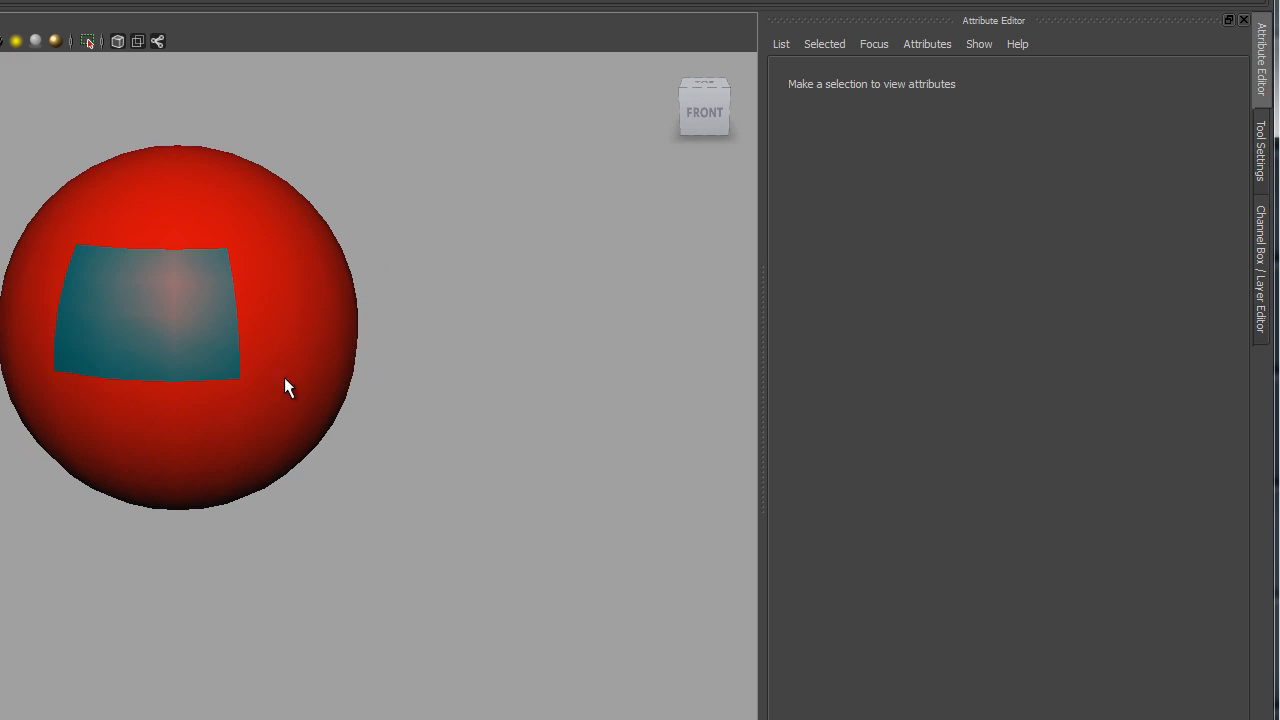
Step: Select the sphere and show the green_blinn_SHADER tab, scrolled to Specular Shading
{"action": "left_click", "coordinate": [286, 460]}
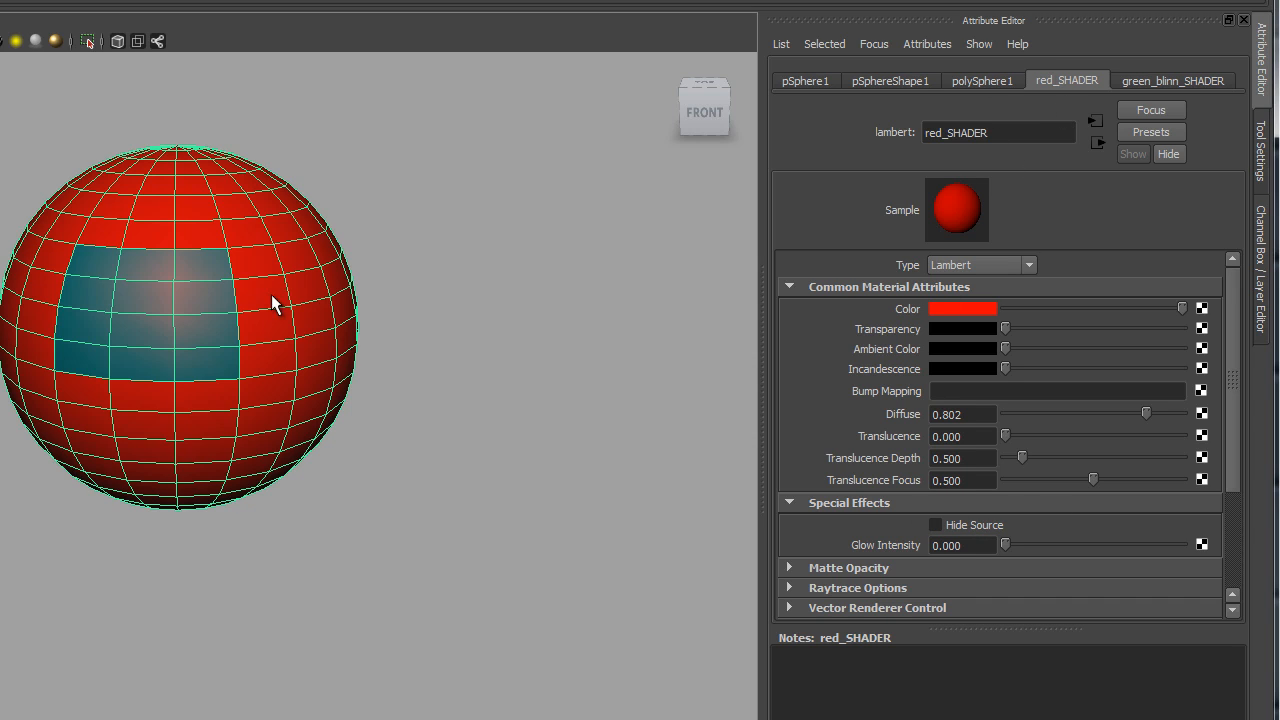
{"action": "left_click", "coordinate": [1172, 79]}
{"action": "left_click", "coordinate": [1102, 76]}
{"action": "left_click", "coordinate": [1118, 76]}
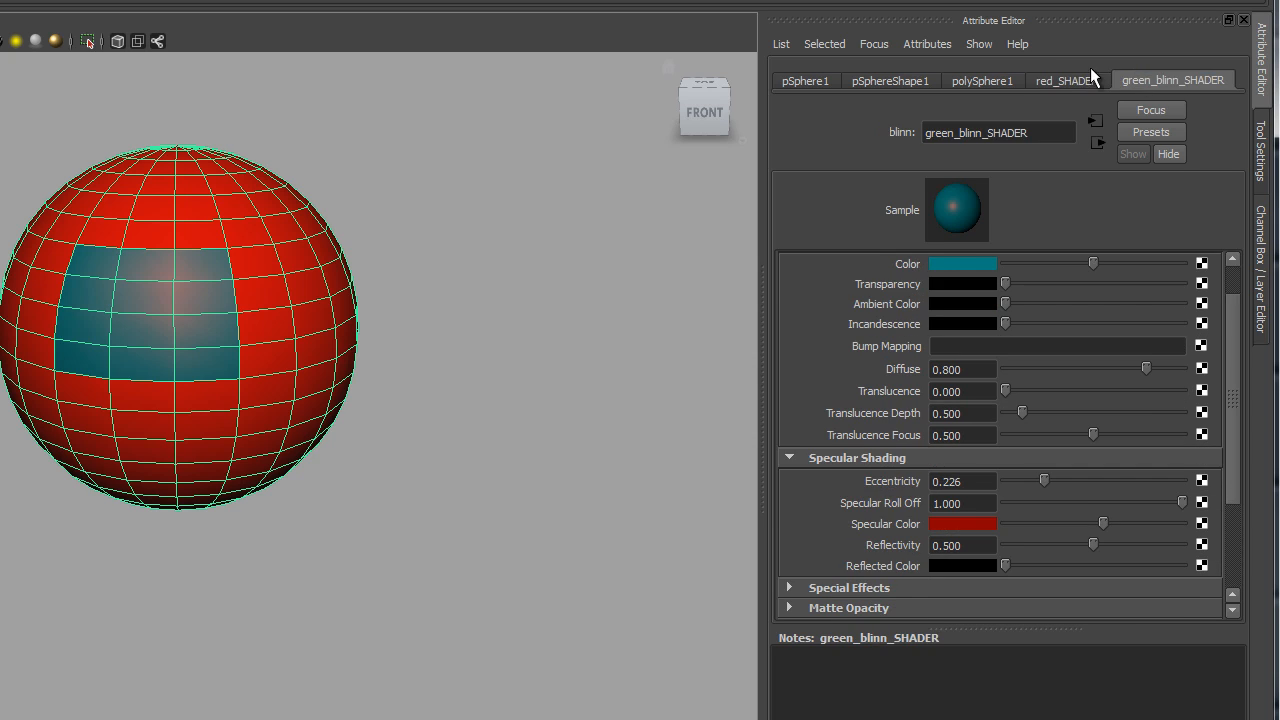
{"action": "left_click", "coordinate": [1095, 77]}
{"action": "left_click", "coordinate": [1112, 84]}
{"action": "scroll", "coordinate": [1000, 491], "scroll_direction": "down", "scroll_amount": 3}
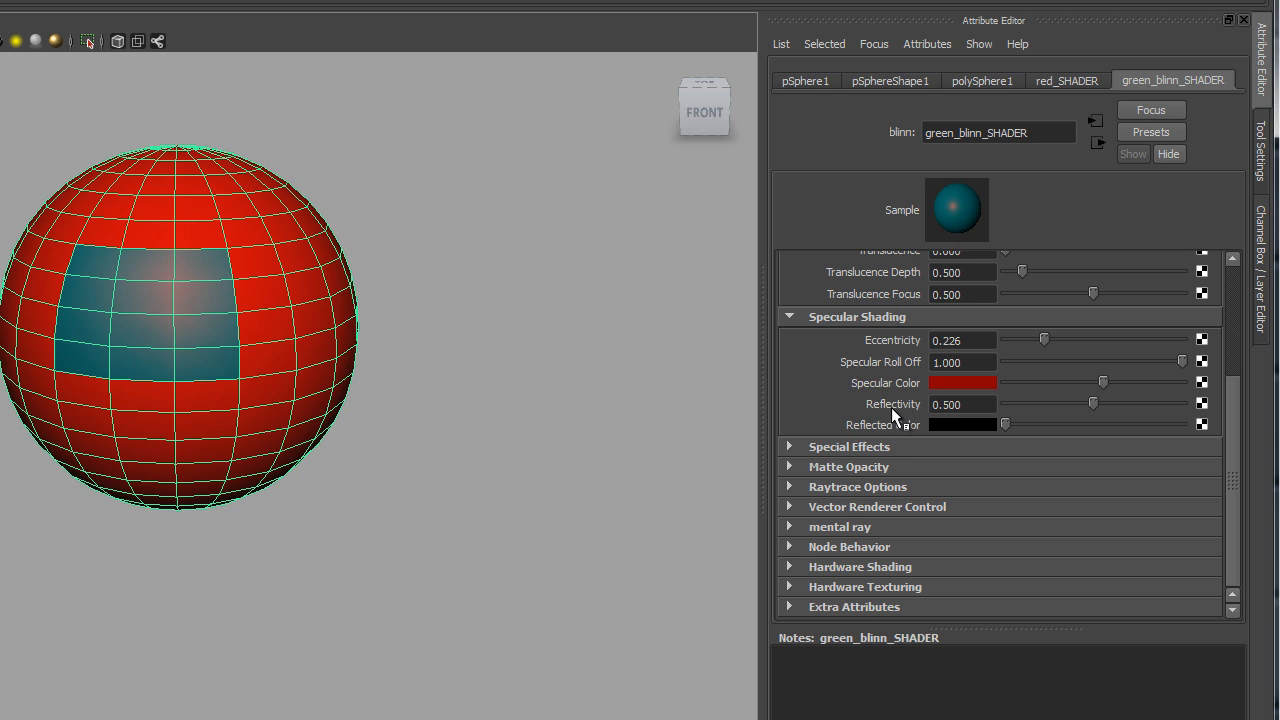
Step: Drop green_blinn_SHADER's Reflectivity to 0, then raise it to 1.000
{"action": "left_click", "coordinate": [972, 404]}
{"action": "left_click_drag", "start_coordinate": [1091, 400], "coordinate": [902, 406]}
{"action": "key", "text": "Return"}
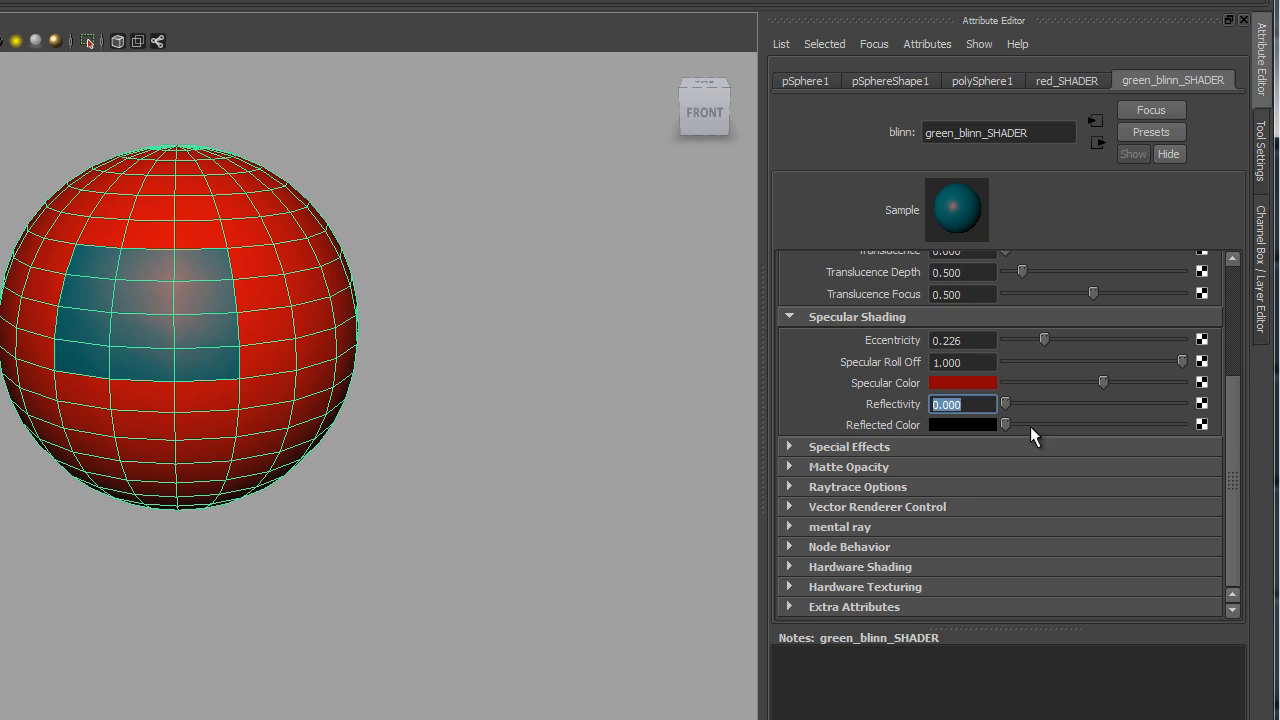
{"action": "left_click_drag", "start_coordinate": [1011, 393], "coordinate": [1162, 478]}
{"action": "key", "text": "Return"}
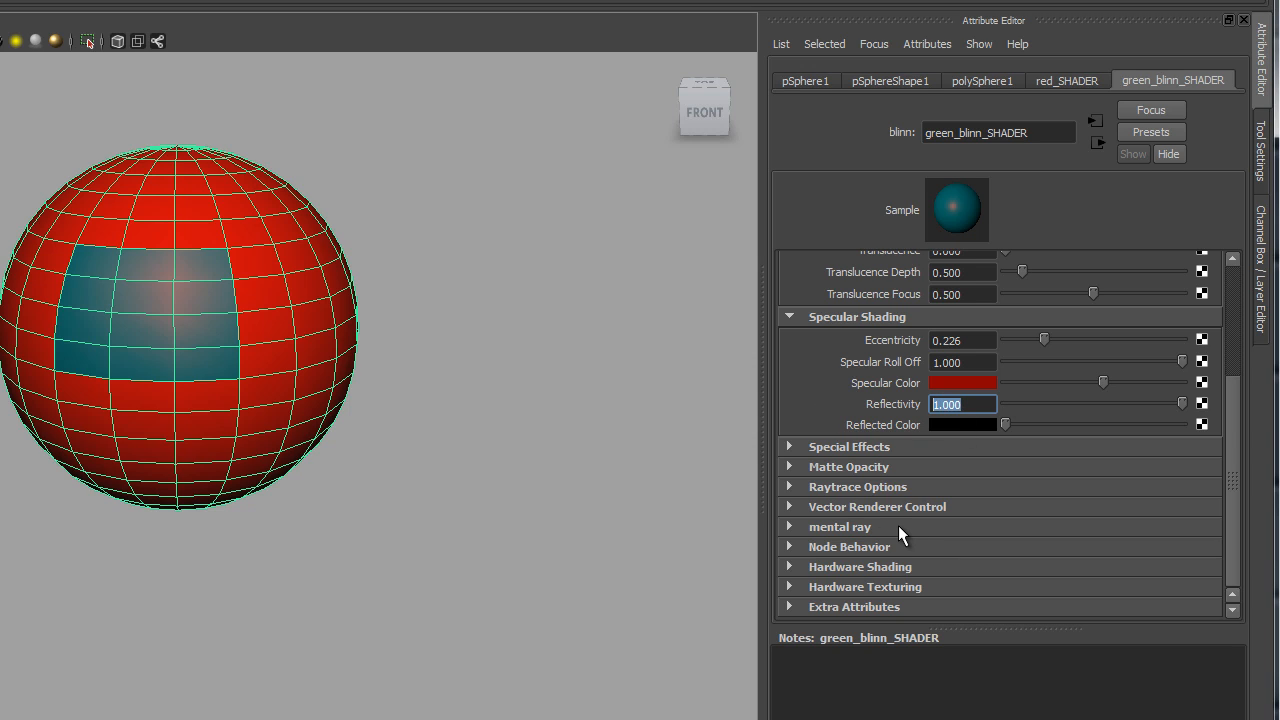